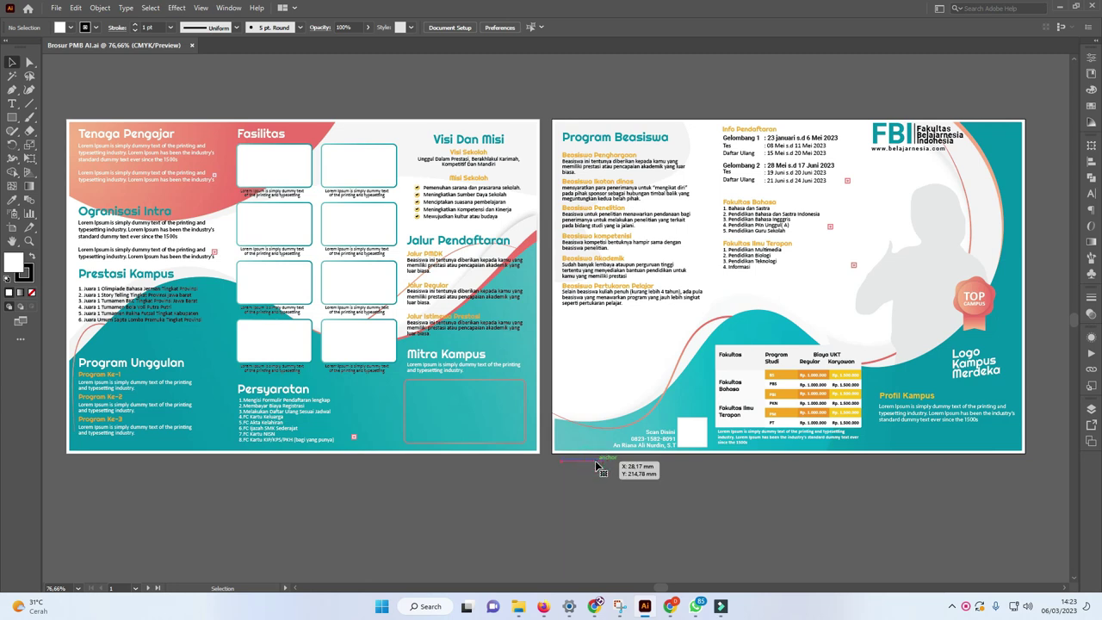
Step: Select the small path below the second page, then zoom out and back in on both pages
{"action": "left_click", "coordinate": [597, 466]}
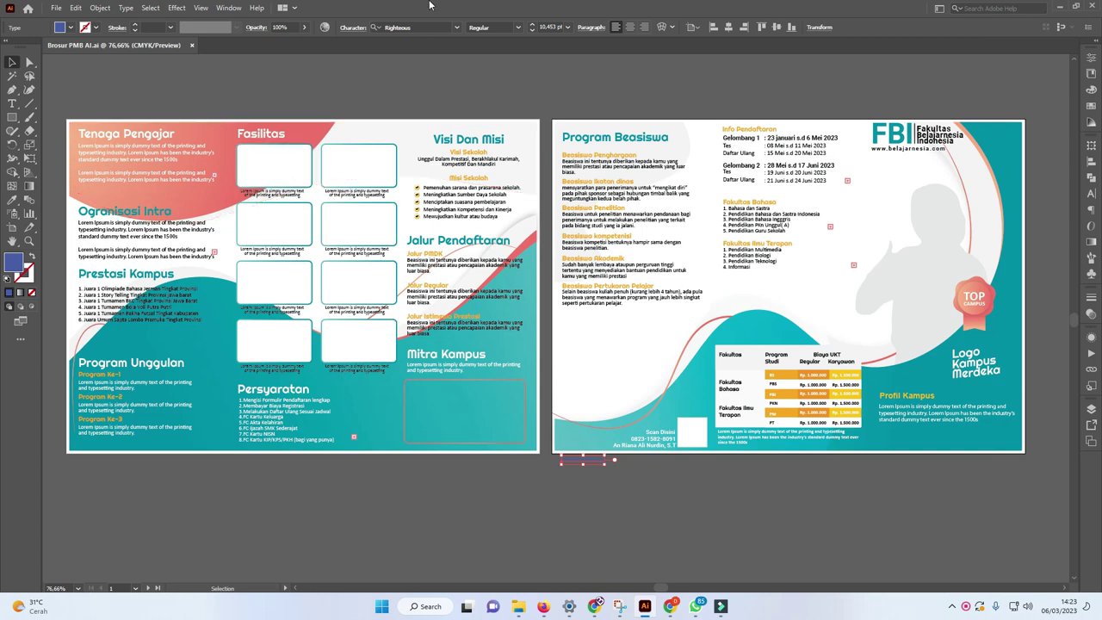
{"action": "left_click", "coordinate": [370, 89]}
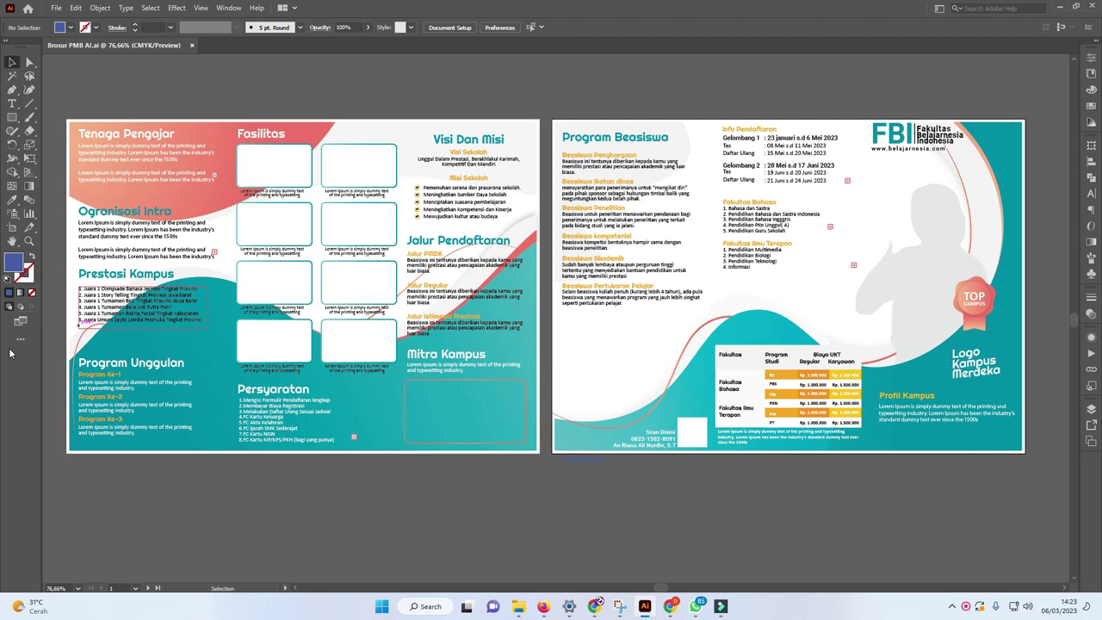
{"action": "left_click", "coordinate": [199, 90]}
{"action": "key", "text": "z"}
{"action": "left_click_drag", "start_coordinate": [654, 226], "coordinate": [587, 318]}
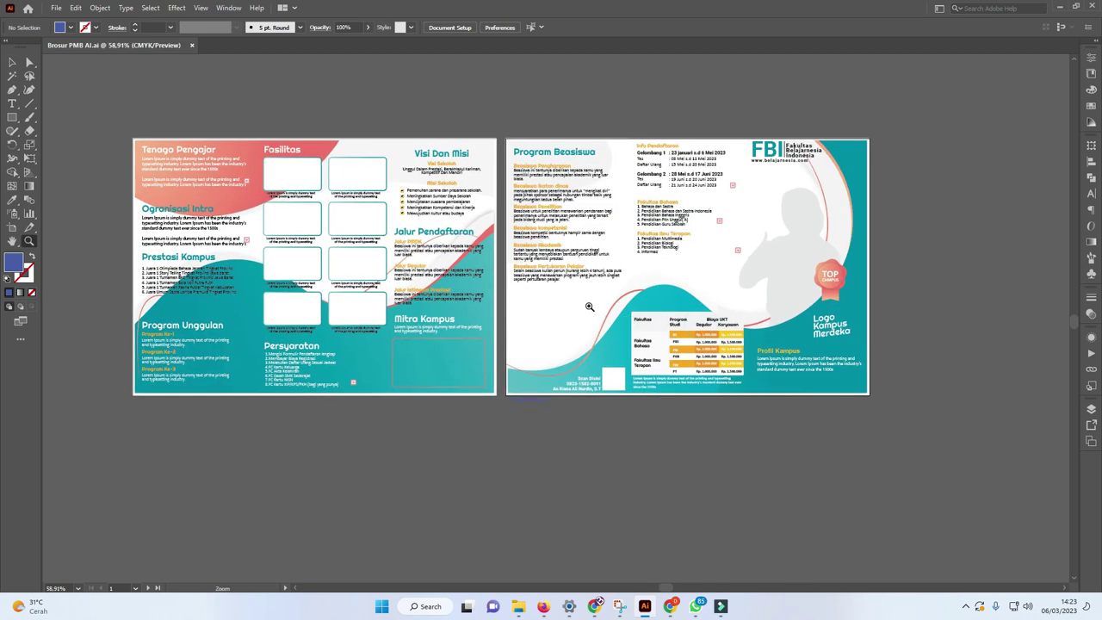
{"action": "left_click_drag", "start_coordinate": [575, 291], "coordinate": [604, 291]}
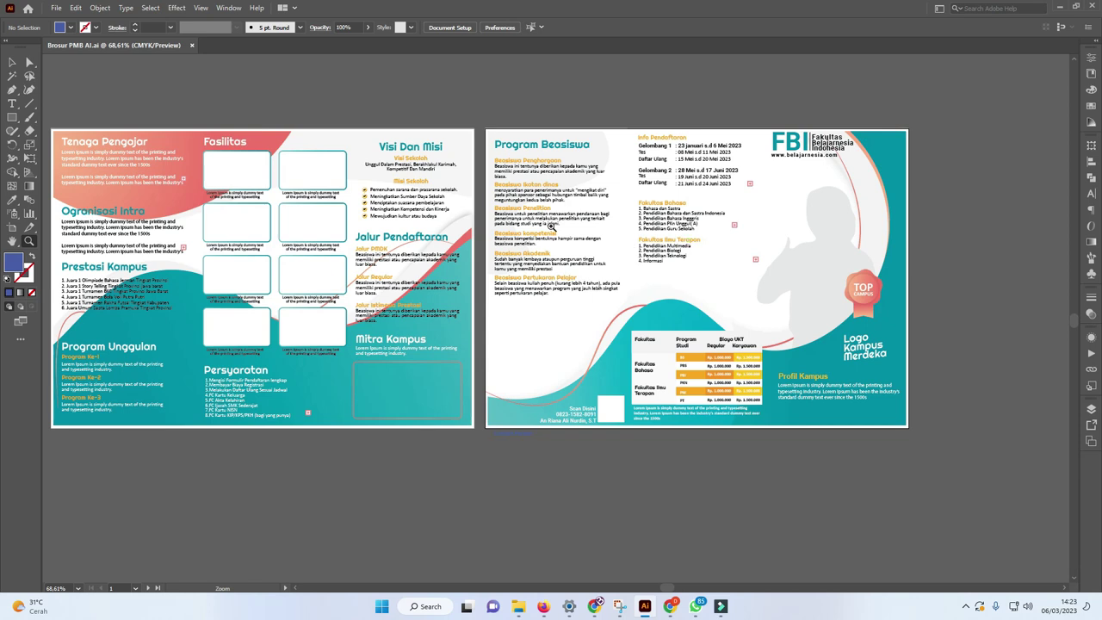
Step: Select the embedded image on the second page and zoom in on that page
{"action": "left_click", "coordinate": [15, 62]}
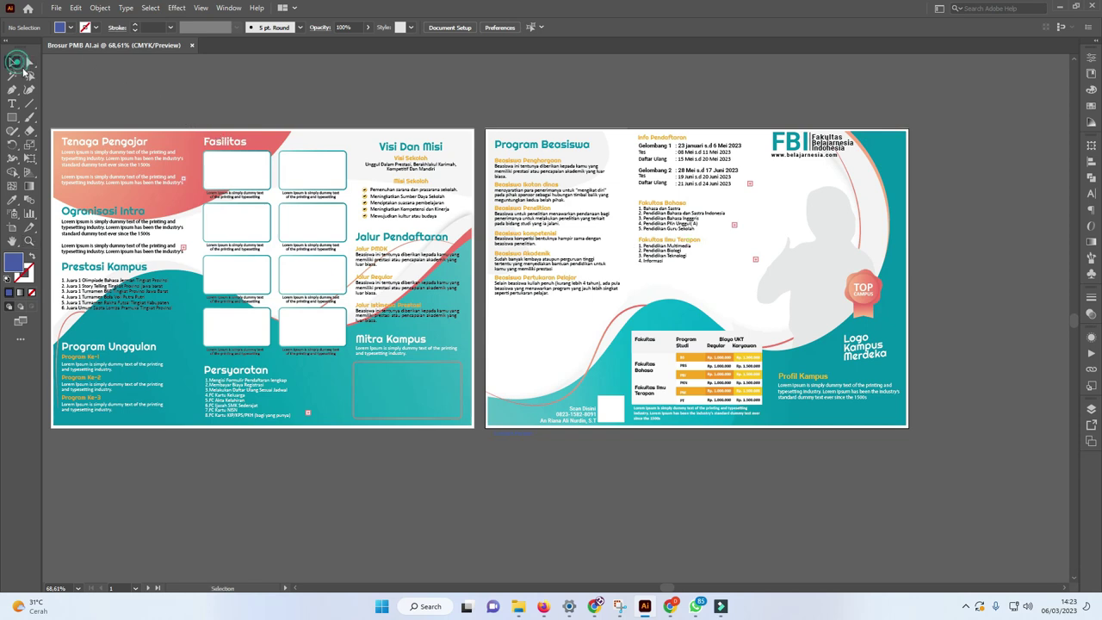
{"action": "left_click", "coordinate": [736, 302]}
{"action": "key", "text": "z"}
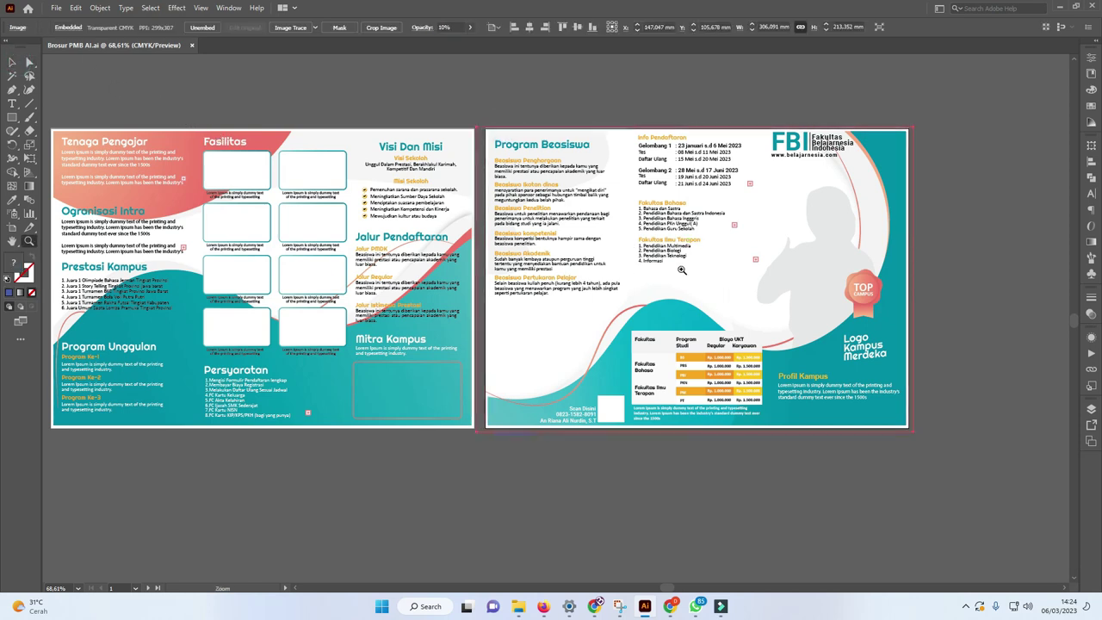
{"action": "left_click_drag", "start_coordinate": [610, 196], "coordinate": [641, 204]}
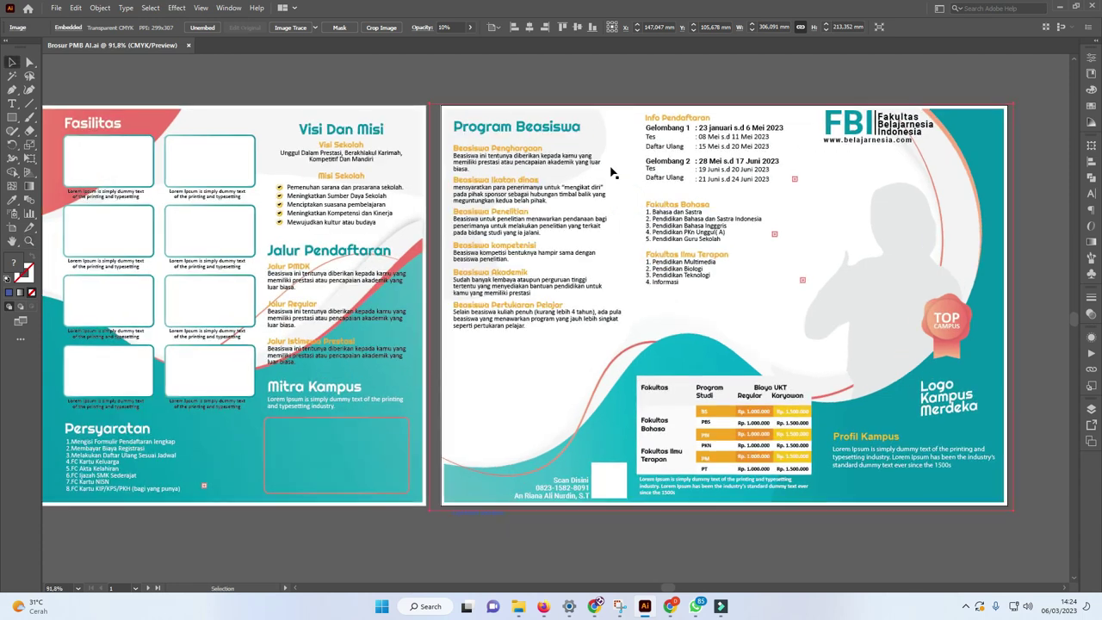
{"action": "left_click", "coordinate": [625, 79]}
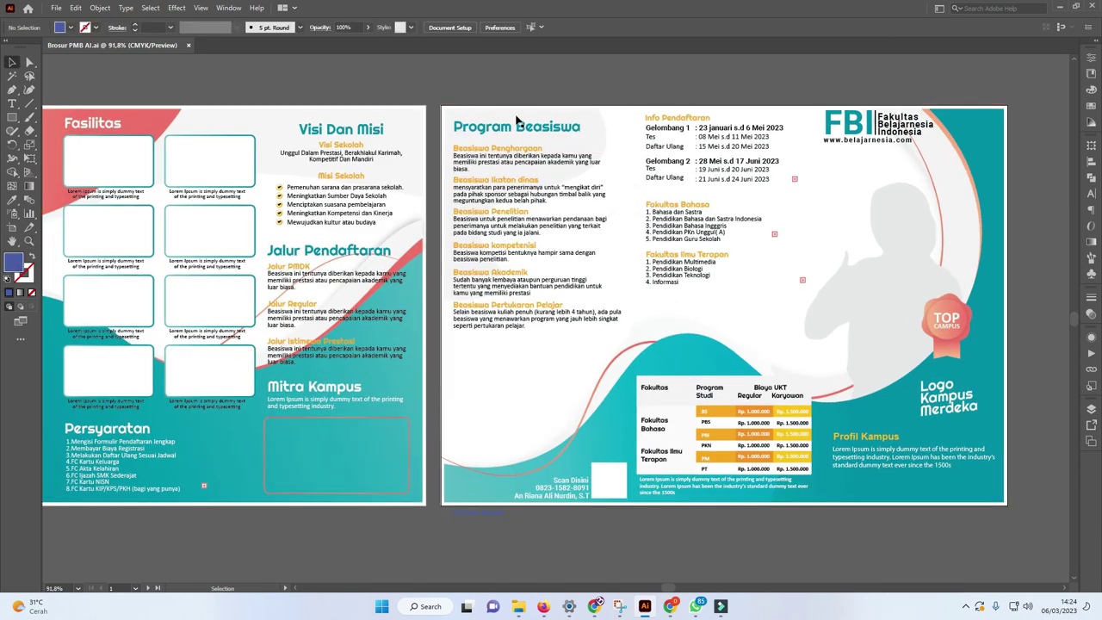
Step: Inspect the June registration dates and Beasiswa description text frames with the Type tool
{"action": "left_click", "coordinate": [12, 104]}
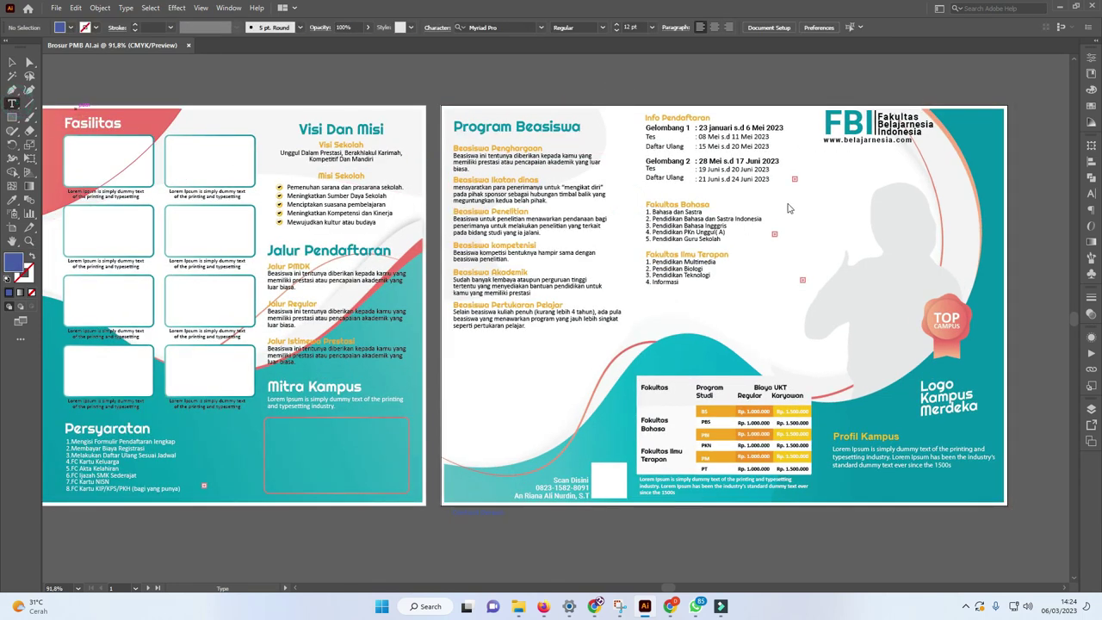
{"action": "left_click", "coordinate": [758, 170]}
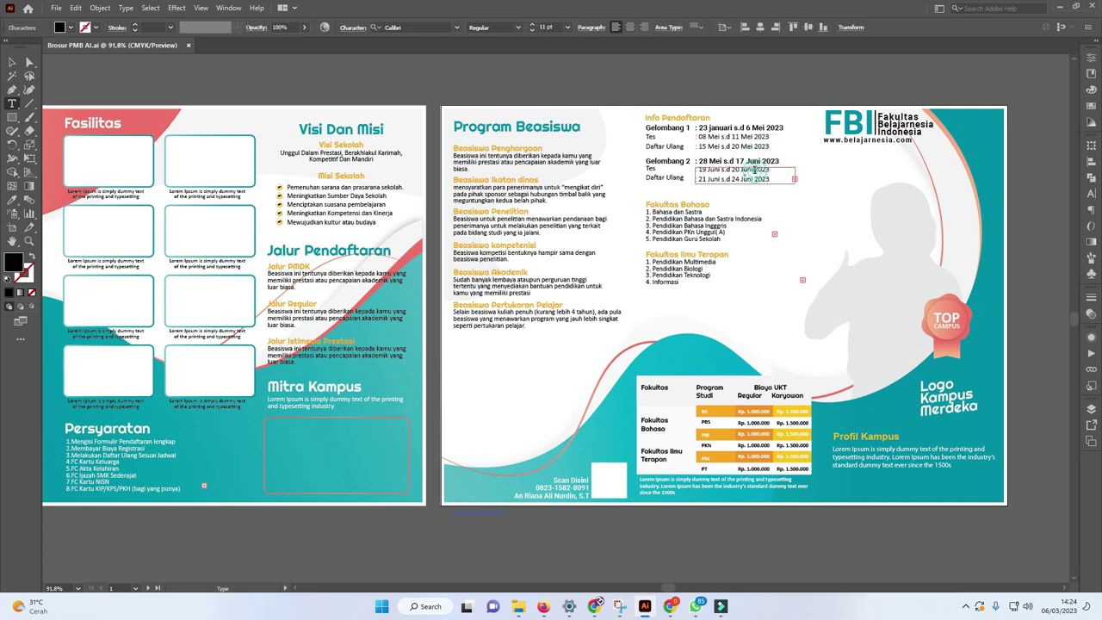
{"action": "left_click", "coordinate": [573, 166]}
{"action": "left_click", "coordinate": [569, 188]}
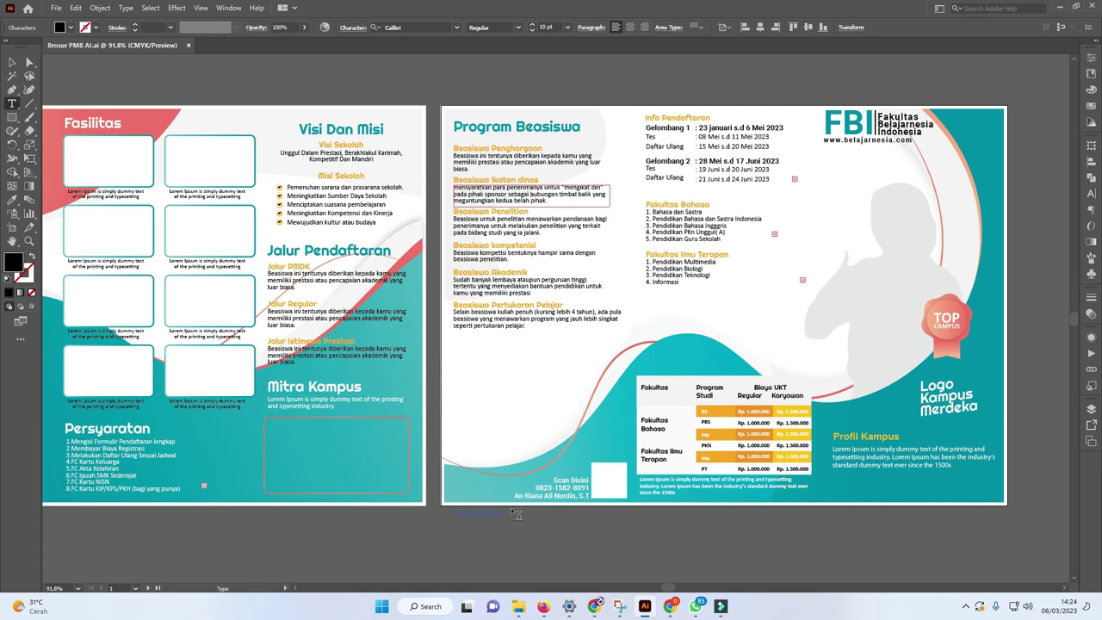
{"action": "left_click_drag", "start_coordinate": [668, 588], "coordinate": [653, 588]}
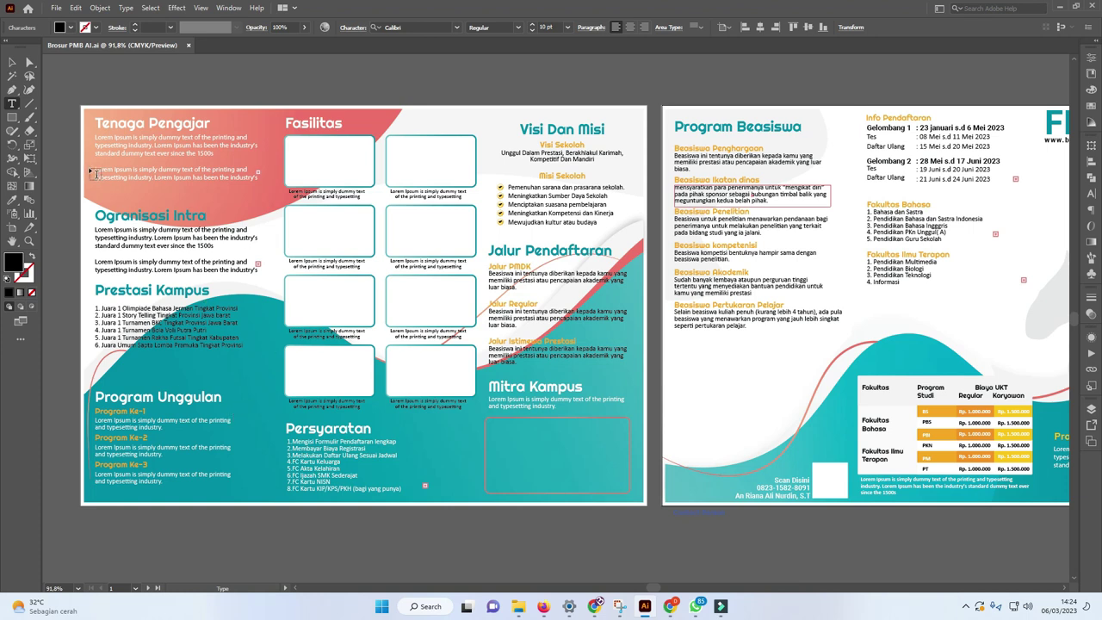
{"action": "left_click", "coordinate": [12, 62]}
{"action": "left_click", "coordinate": [166, 83]}
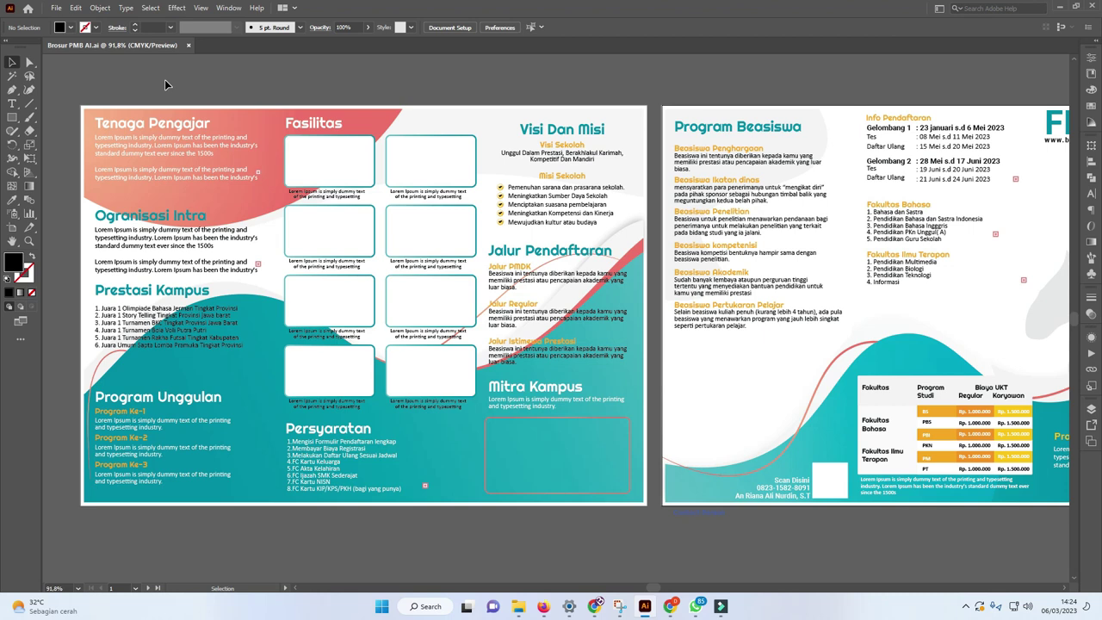
Step: Drag the grey person silhouette off the second page onto the pasteboard at its right
{"action": "key", "text": "z"}
{"action": "left_click", "coordinate": [568, 182], "text": "alt"}
{"action": "scroll", "coordinate": [848, 244], "scroll_direction": "right", "scroll_amount": 3}
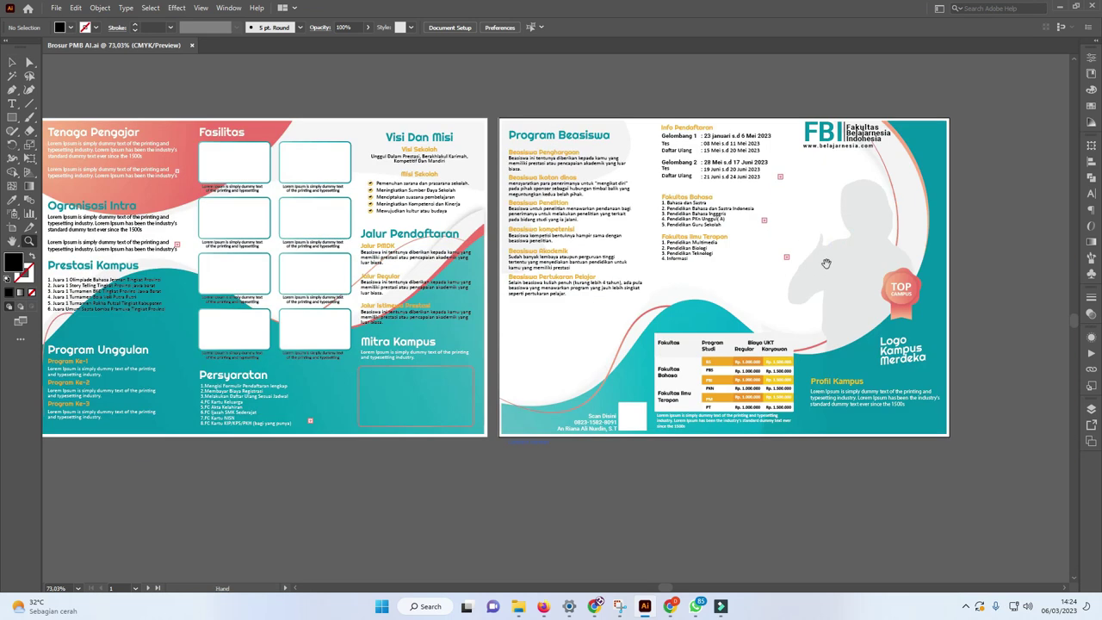
{"action": "scroll", "coordinate": [810, 259], "scroll_direction": "right", "scroll_amount": 1}
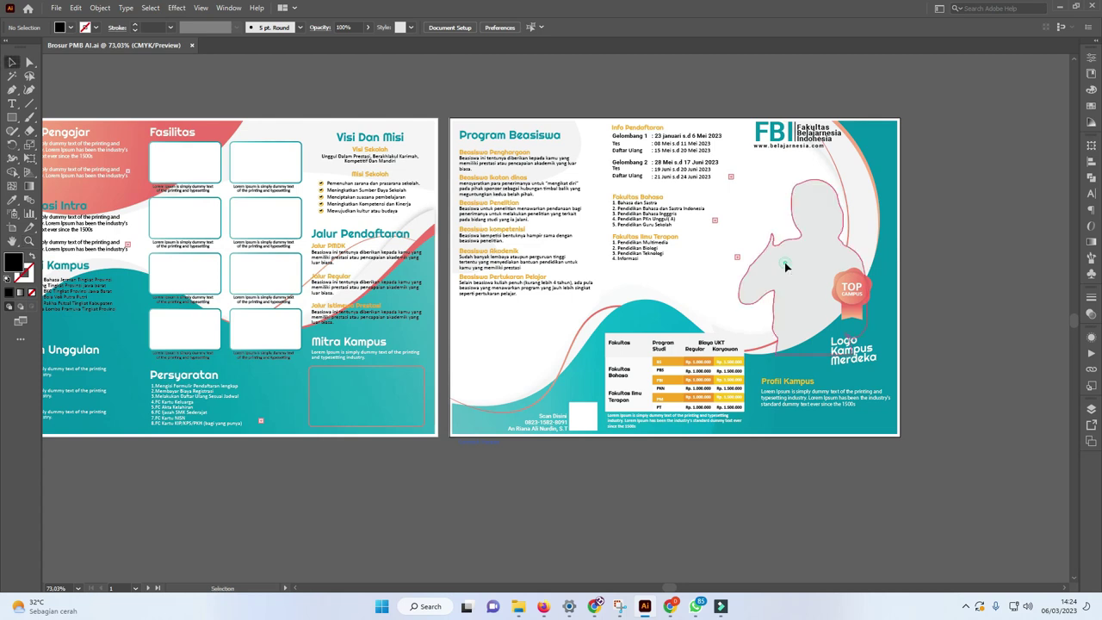
{"action": "left_click", "coordinate": [788, 269], "text": "ctrl"}
{"action": "left_click", "coordinate": [800, 260], "text": "alt"}
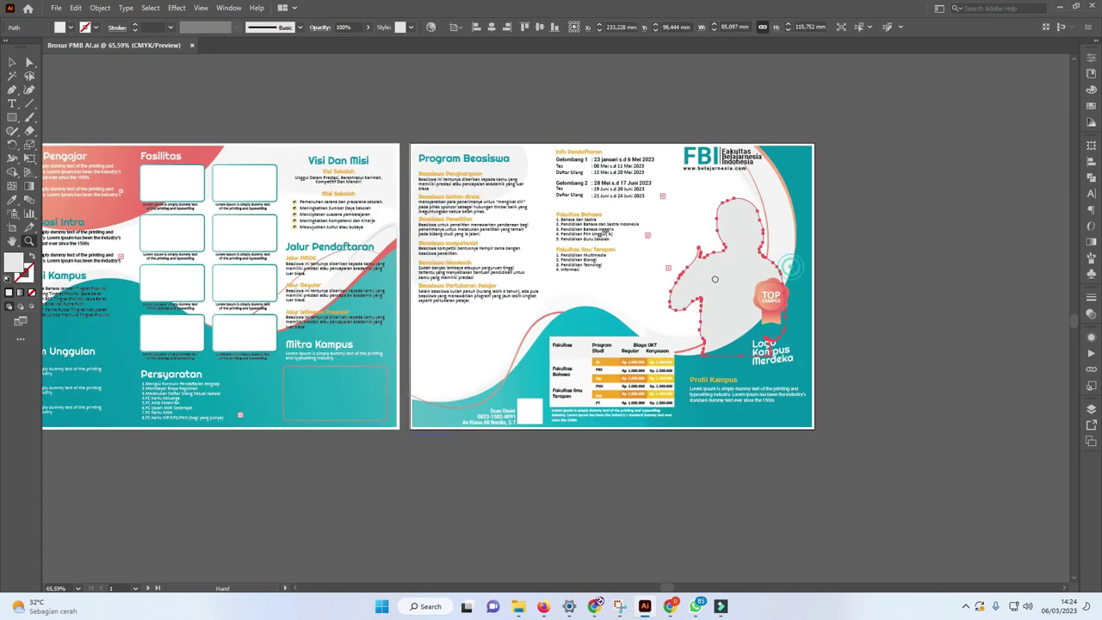
{"action": "key", "text": "v"}
{"action": "left_click_drag", "start_coordinate": [715, 284], "coordinate": [937, 297]}
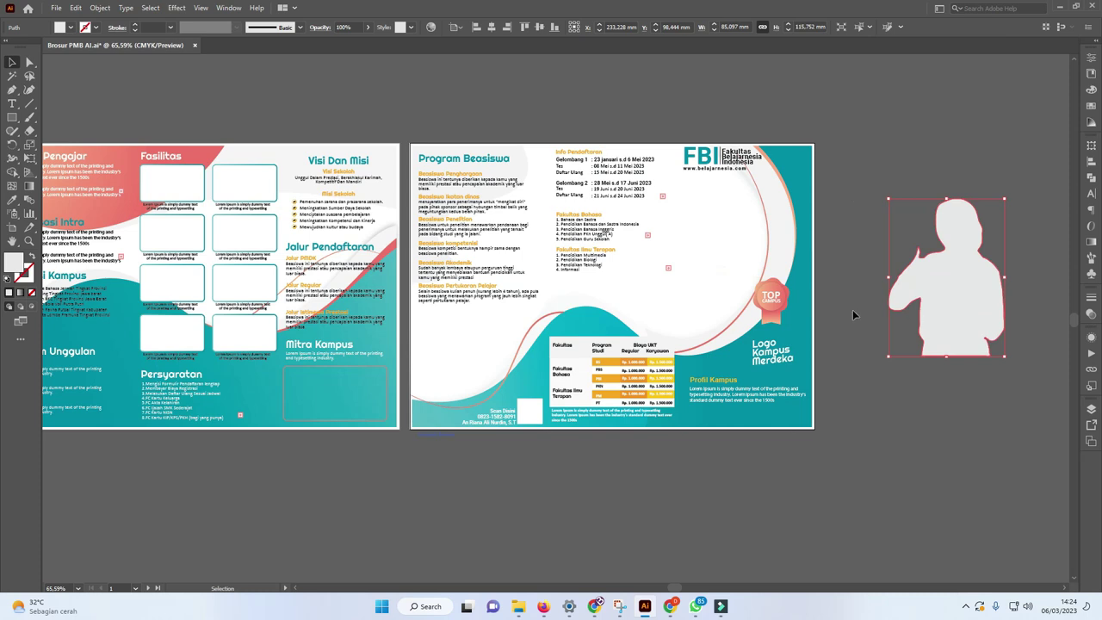
{"action": "left_click_drag", "start_coordinate": [706, 229], "coordinate": [677, 233]}
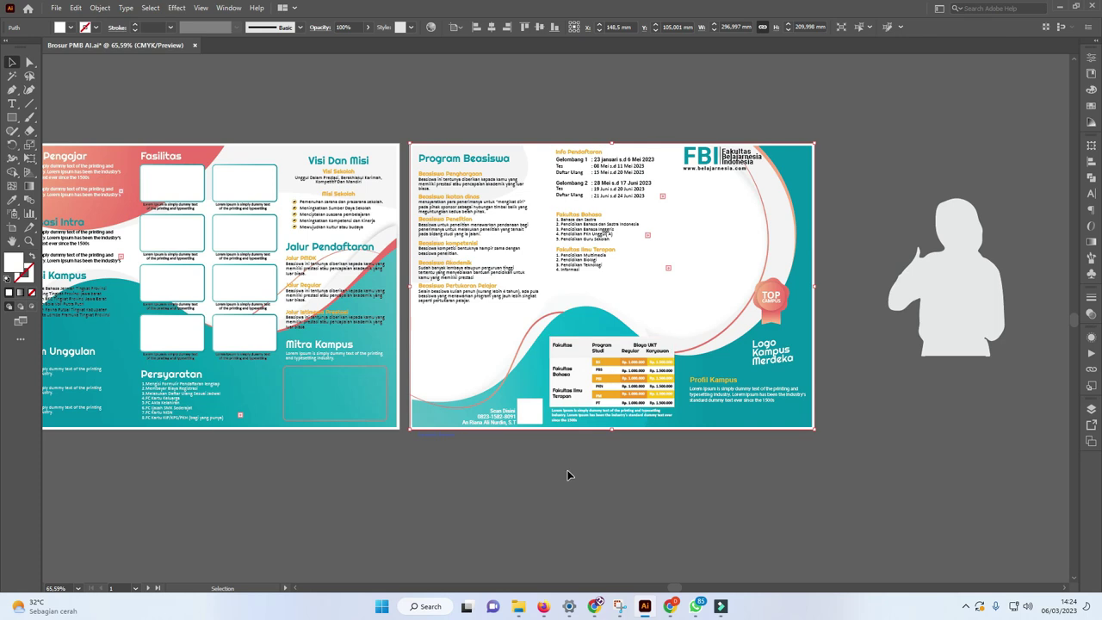
Step: Drag the bucerius law school photo from the Promosi Sekolah Pack 4 folder onto the canvas
{"action": "key", "text": "alt+Tab"}
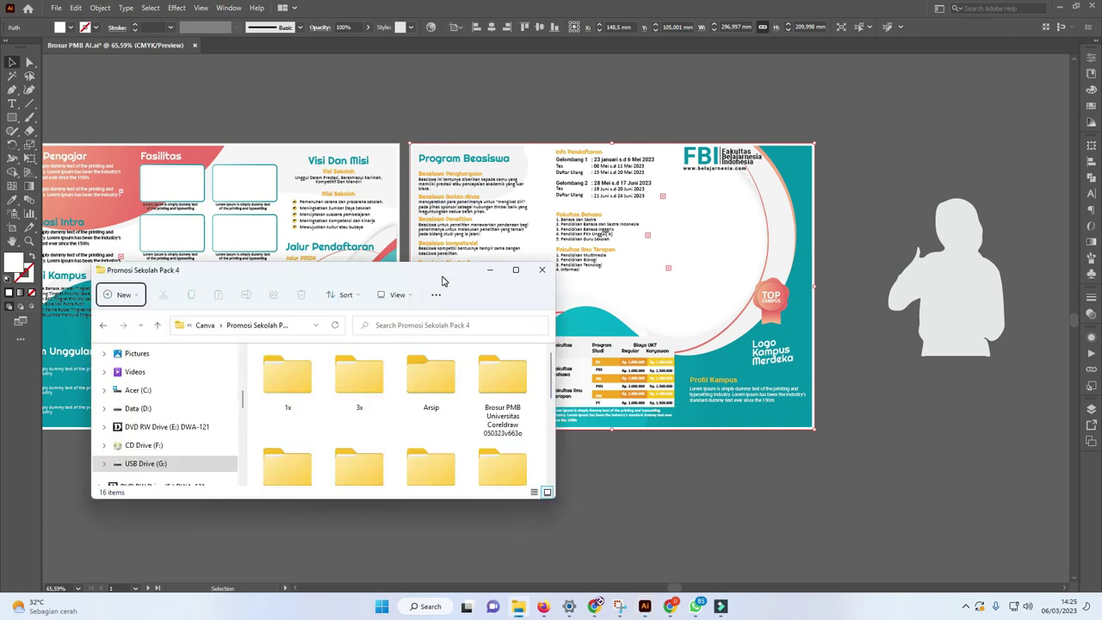
{"action": "left_click_drag", "start_coordinate": [444, 282], "coordinate": [467, 227]}
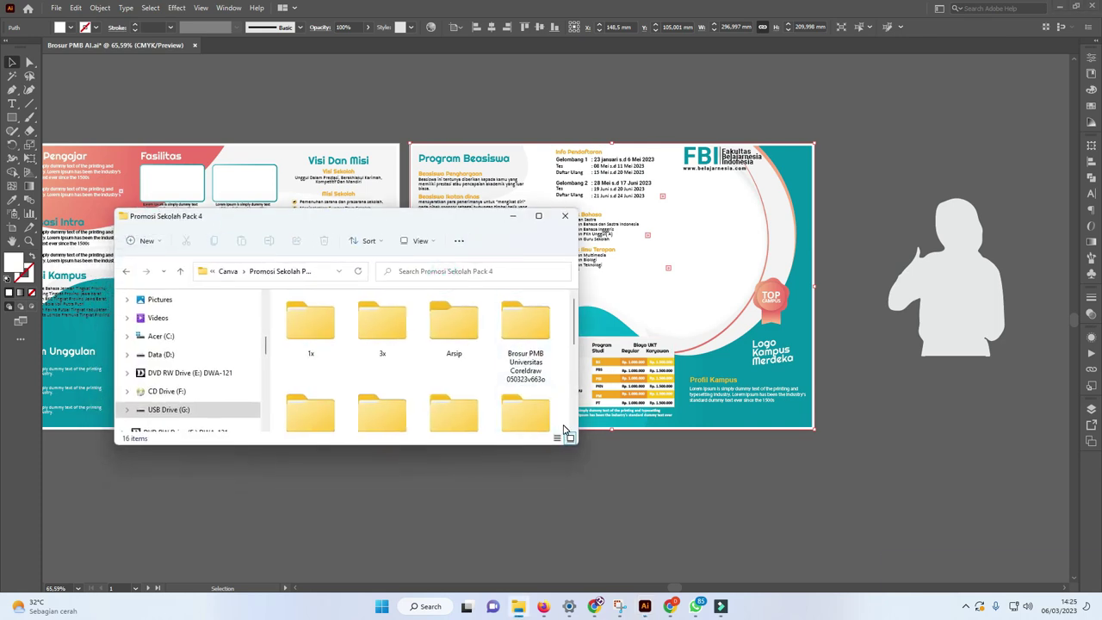
{"action": "scroll", "coordinate": [564, 390], "scroll_direction": "down", "scroll_amount": 5}
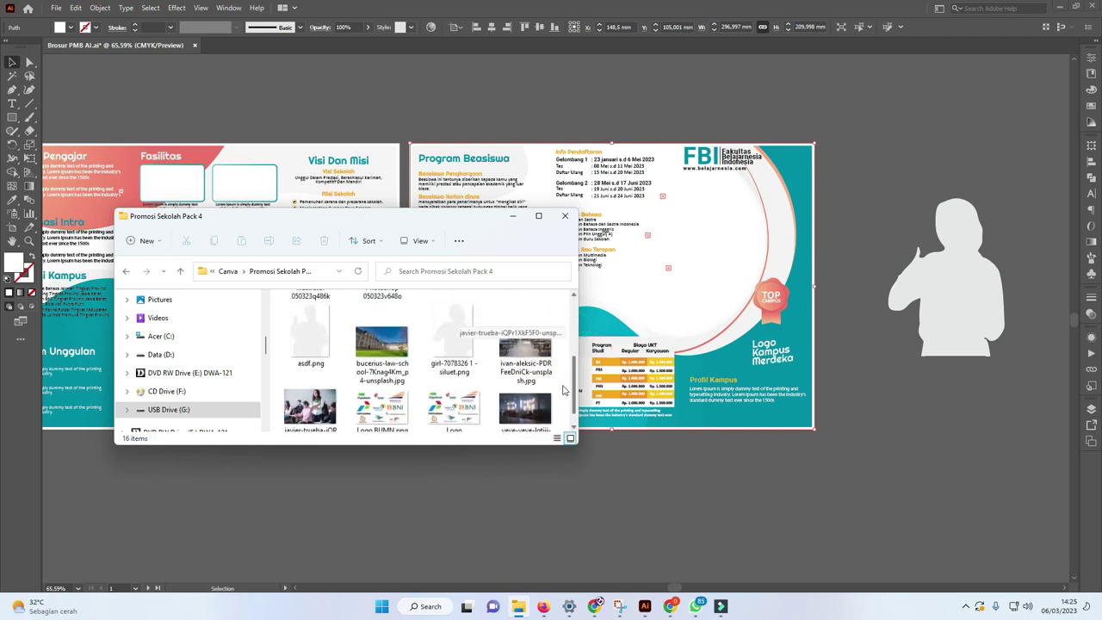
{"action": "left_click_drag", "start_coordinate": [382, 340], "coordinate": [849, 423]}
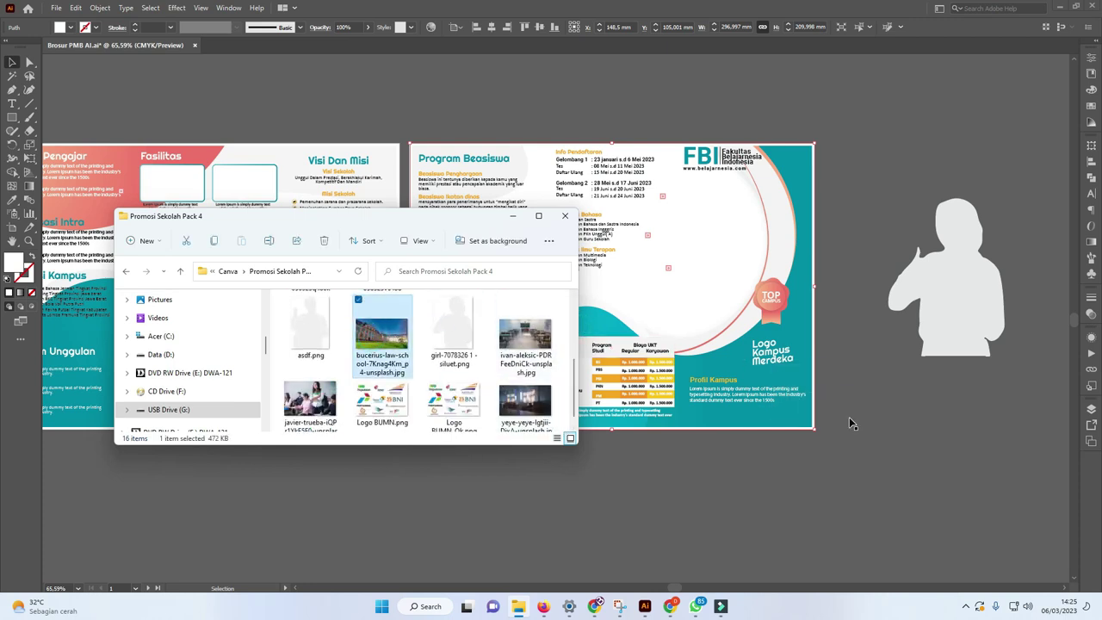
{"action": "left_click", "coordinate": [514, 216]}
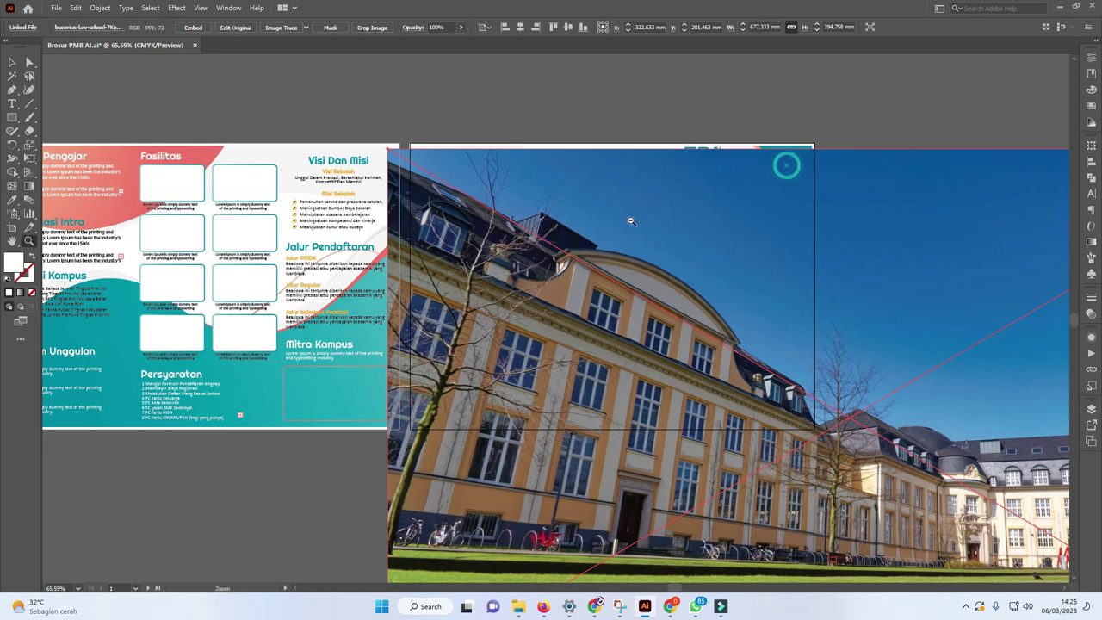
Step: Shrink, mirror horizontally and reposition the building photo beside the brochure pages
{"action": "scroll", "coordinate": [787, 165], "scroll_direction": "down", "scroll_amount": 5}
{"action": "key", "text": "v"}
{"action": "left_click_drag", "start_coordinate": [779, 208], "coordinate": [637, 290]}
{"action": "mouse_move", "coordinate": [607, 329]}
{"action": "left_mouse_down"}
{"action": "mouse_move", "coordinate": [610, 245]}
{"action": "mouse_move", "coordinate": [609, 294]}
{"action": "mouse_move", "coordinate": [532, 299]}
{"action": "left_mouse_up"}
{"action": "scroll", "coordinate": [544, 223], "scroll_direction": "up", "scroll_amount": 4}
{"action": "key", "text": "o"}
{"action": "key", "text": "v"}
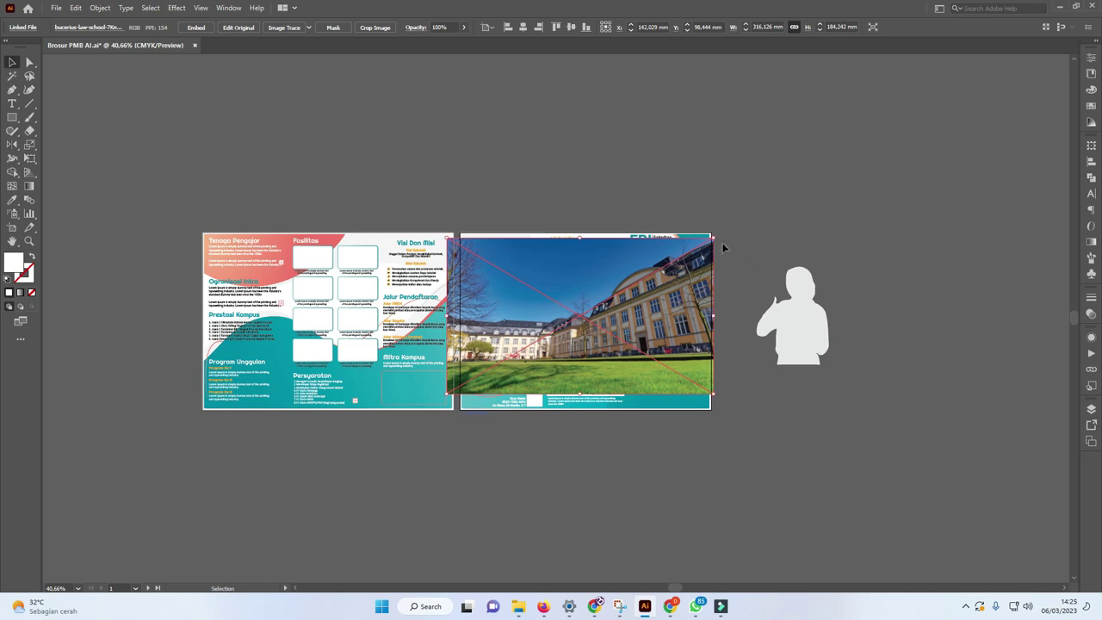
{"action": "left_click_drag", "start_coordinate": [699, 251], "coordinate": [694, 250]}
{"action": "left_click_drag", "start_coordinate": [439, 393], "coordinate": [410, 412]}
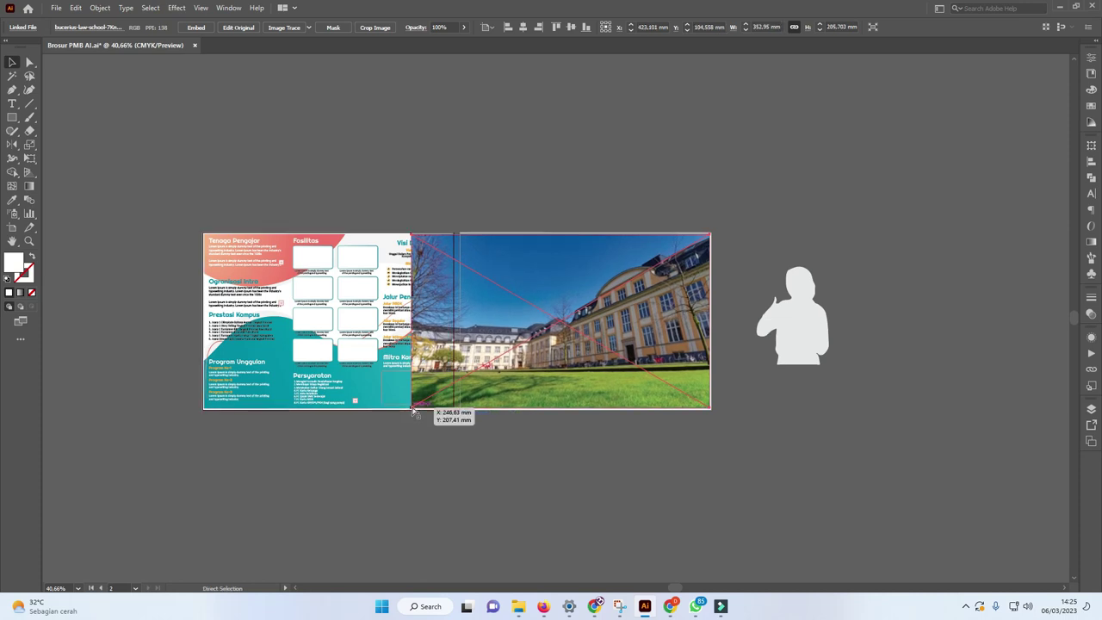
{"action": "key", "text": "Delete"}
Step: Select the linked building photo behind the page and move it onto the right brochure page
{"action": "left_click", "coordinate": [657, 301]}
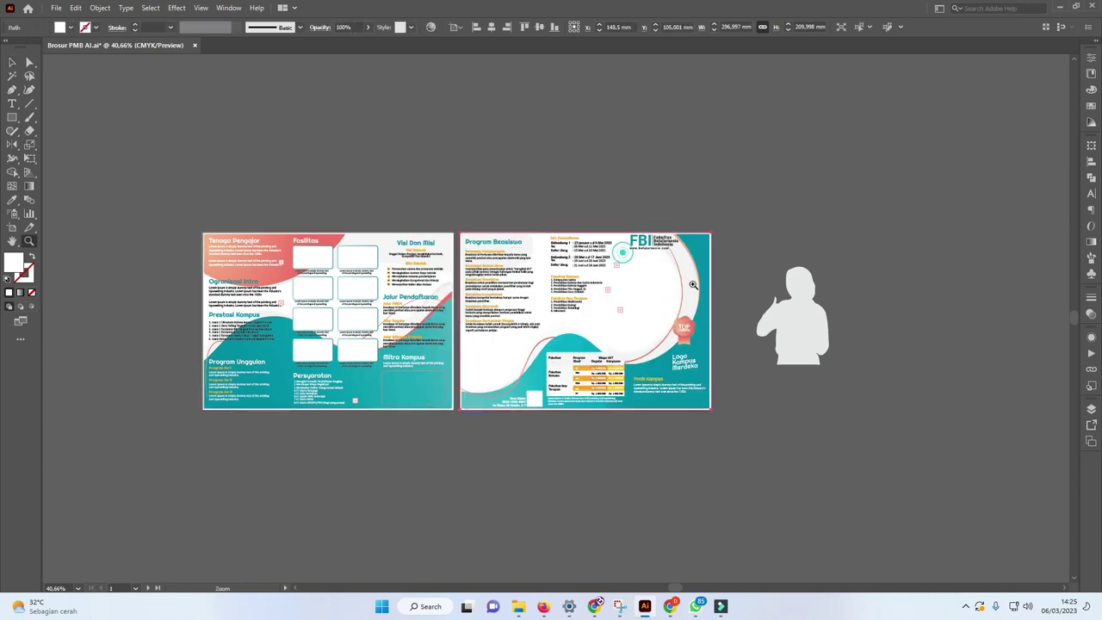
{"action": "left_click", "coordinate": [623, 246], "text": "ctrl"}
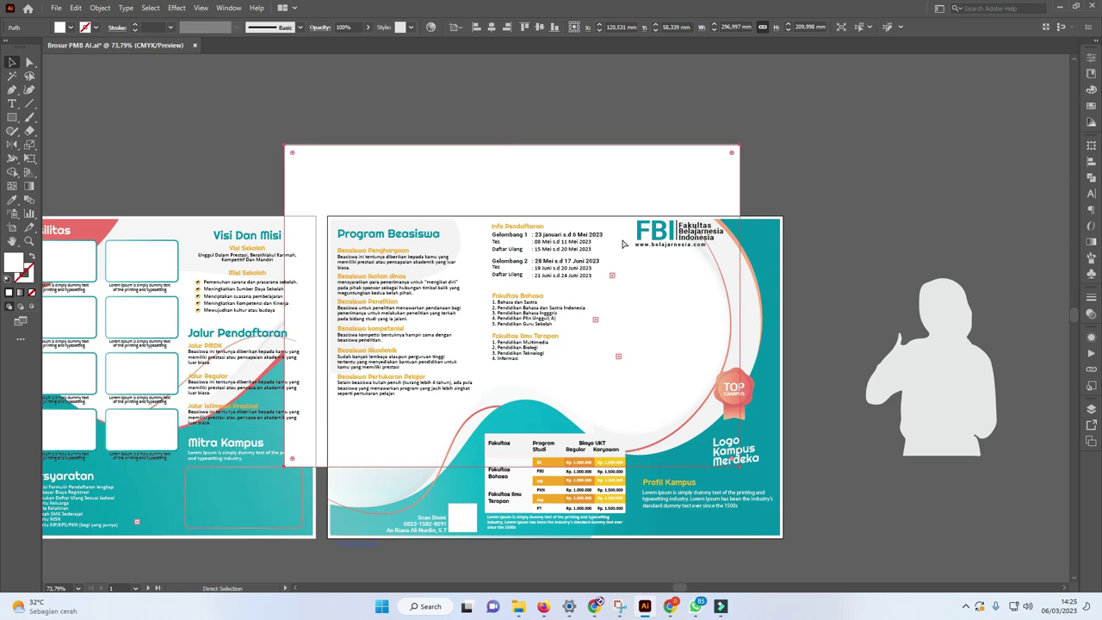
{"action": "key", "text": "a"}
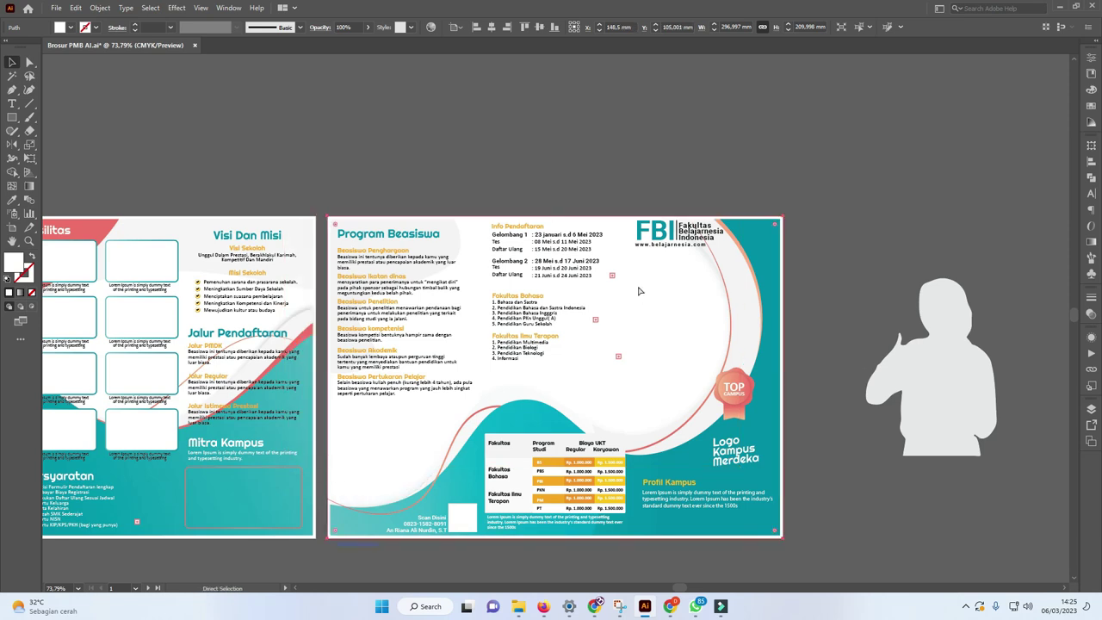
{"action": "left_click", "coordinate": [639, 291]}
{"action": "key", "text": "z"}
{"action": "left_click", "coordinate": [824, 250], "text": "alt"}
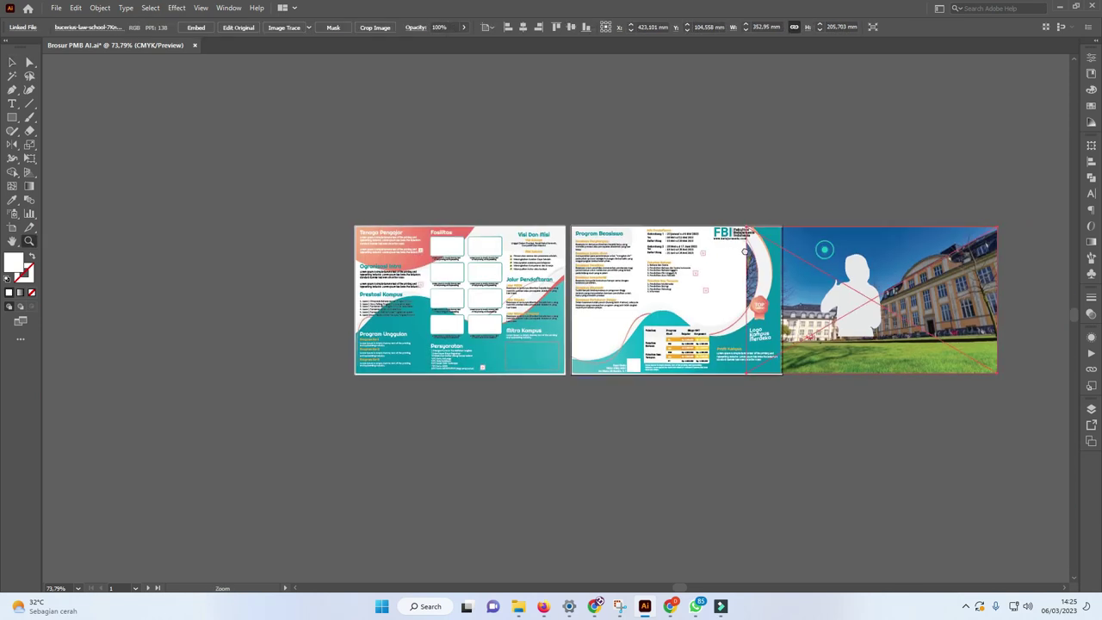
{"action": "key", "text": "v"}
{"action": "left_click_drag", "start_coordinate": [911, 254], "coordinate": [693, 255]}
Step: Crop the building photo so its left edge meets the page edge, about 287,765 mm wide
{"action": "key", "text": "z"}
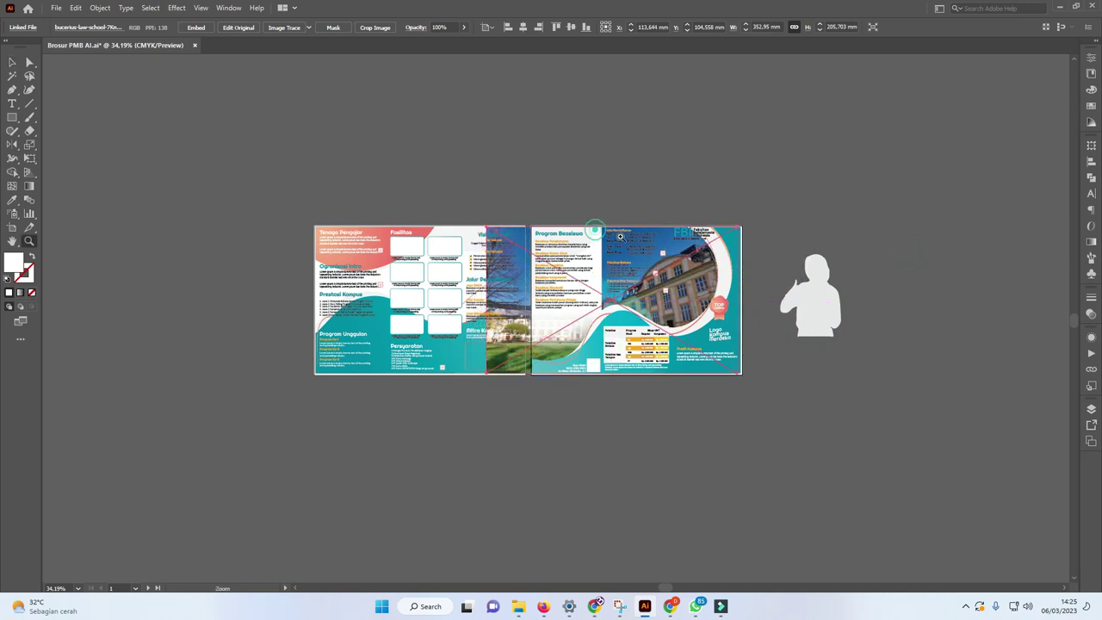
{"action": "left_click", "coordinate": [620, 236]}
{"action": "key", "text": "v"}
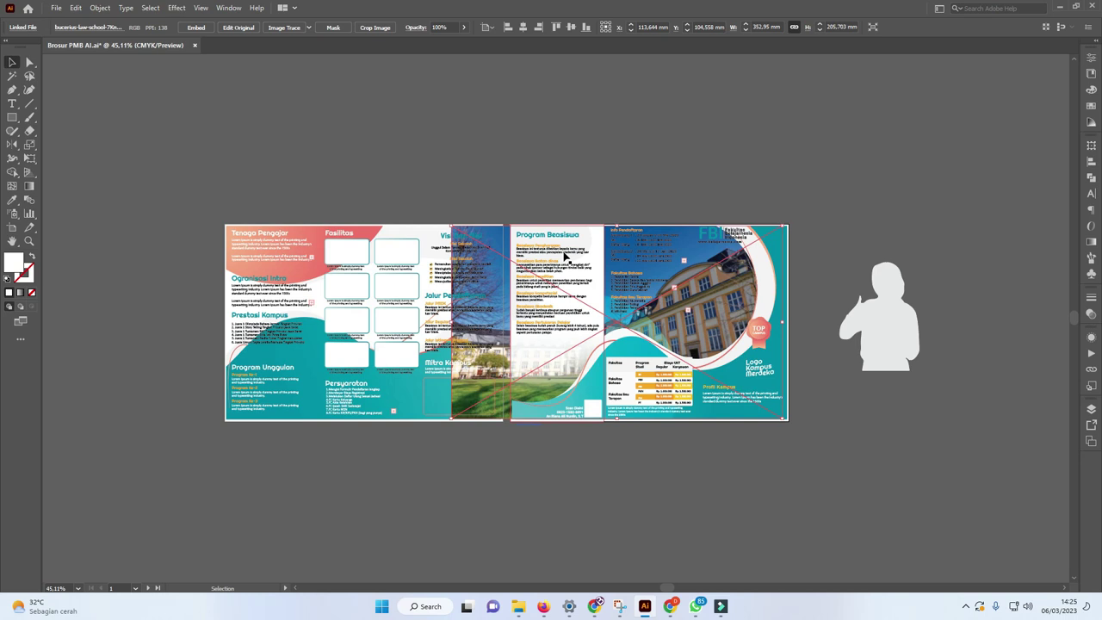
{"action": "left_click", "coordinate": [375, 27]}
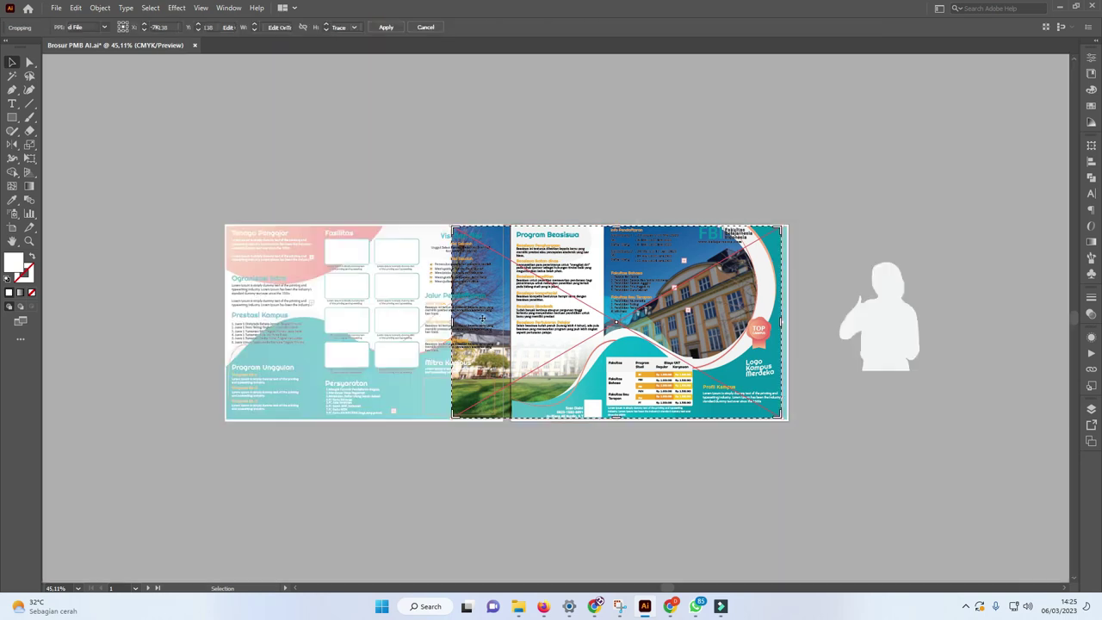
{"action": "left_click_drag", "start_coordinate": [454, 322], "coordinate": [513, 328]}
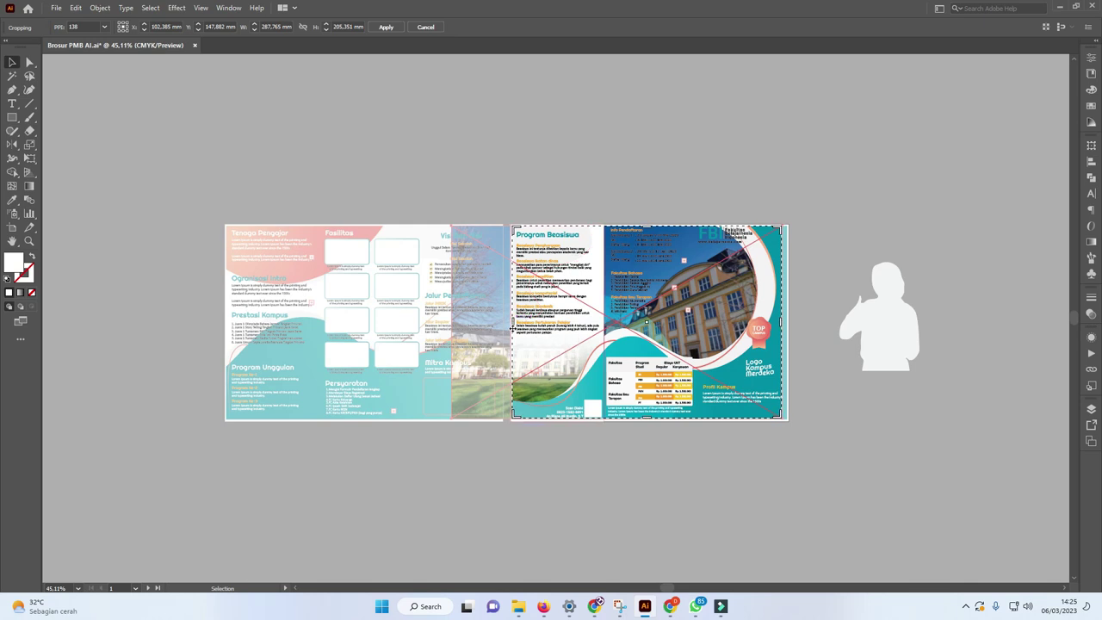
{"action": "key", "text": "Return"}
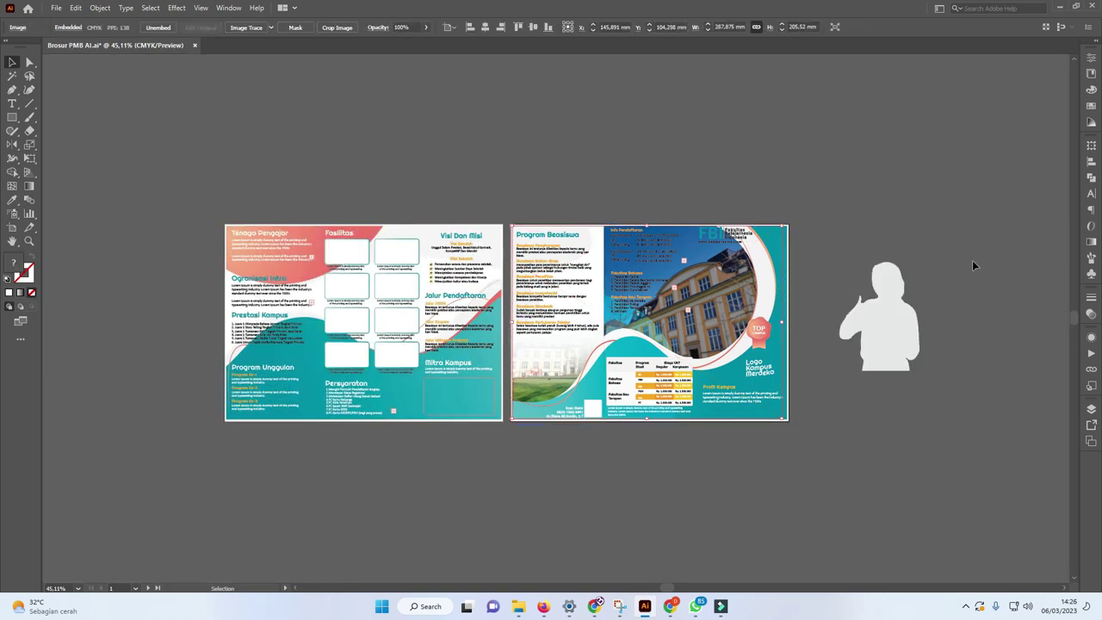
Step: Set the building photo's blend mode to Multiply and lower its opacity to 17%
{"action": "left_click", "coordinate": [1090, 314]}
{"action": "left_click", "coordinate": [977, 309]}
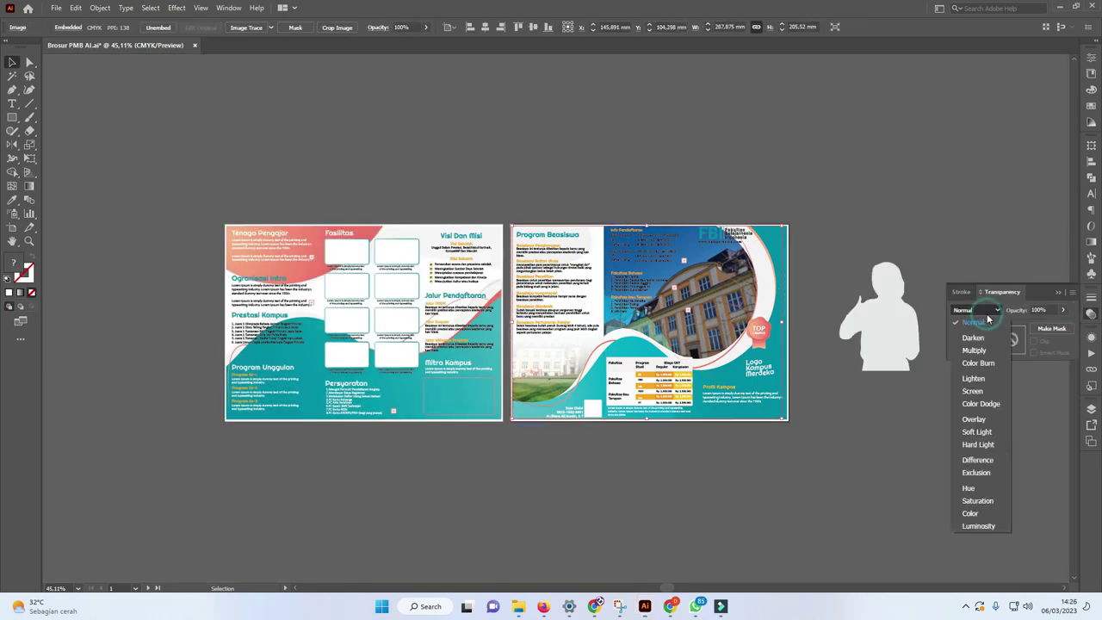
{"action": "left_click", "coordinate": [973, 350]}
{"action": "left_click_drag", "start_coordinate": [1062, 309], "coordinate": [1024, 327]}
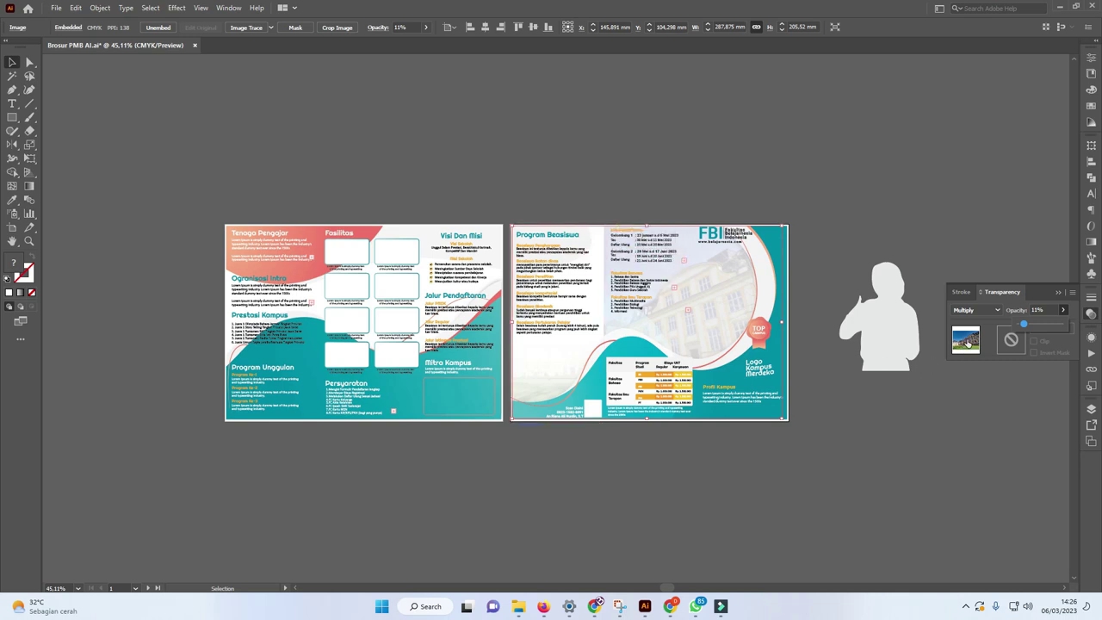
{"action": "type", "text": "20"}
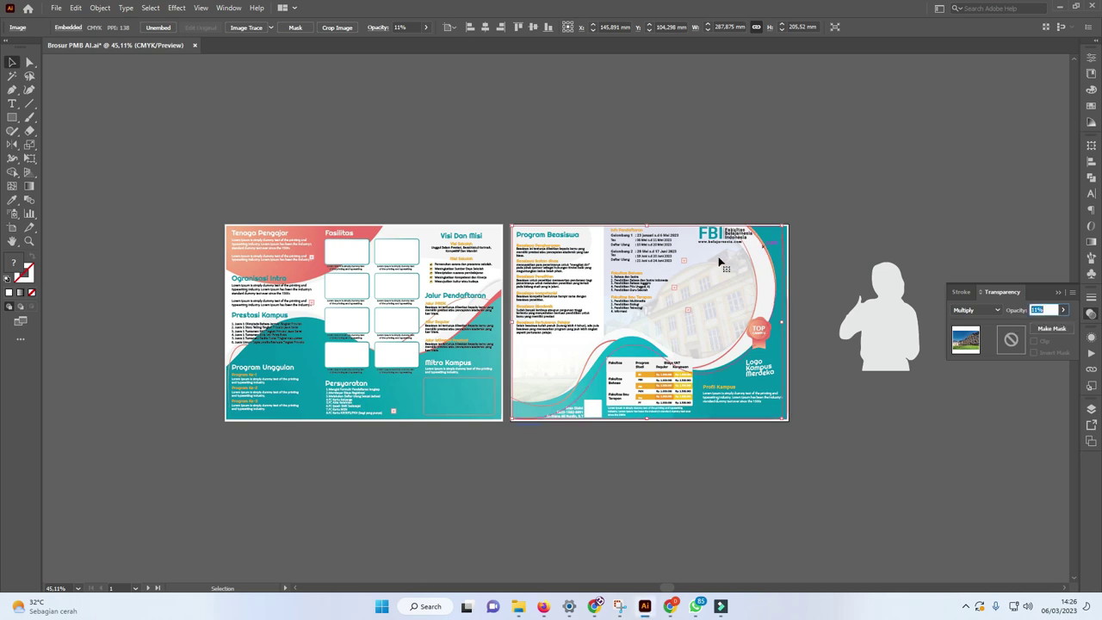
Step: Compare the faded photo using undo, zoom in on the right page, and reselect the photo
{"action": "left_click", "coordinate": [598, 216]}
{"action": "key", "text": "ctrl+z"}
{"action": "key", "text": "ctrl+z"}
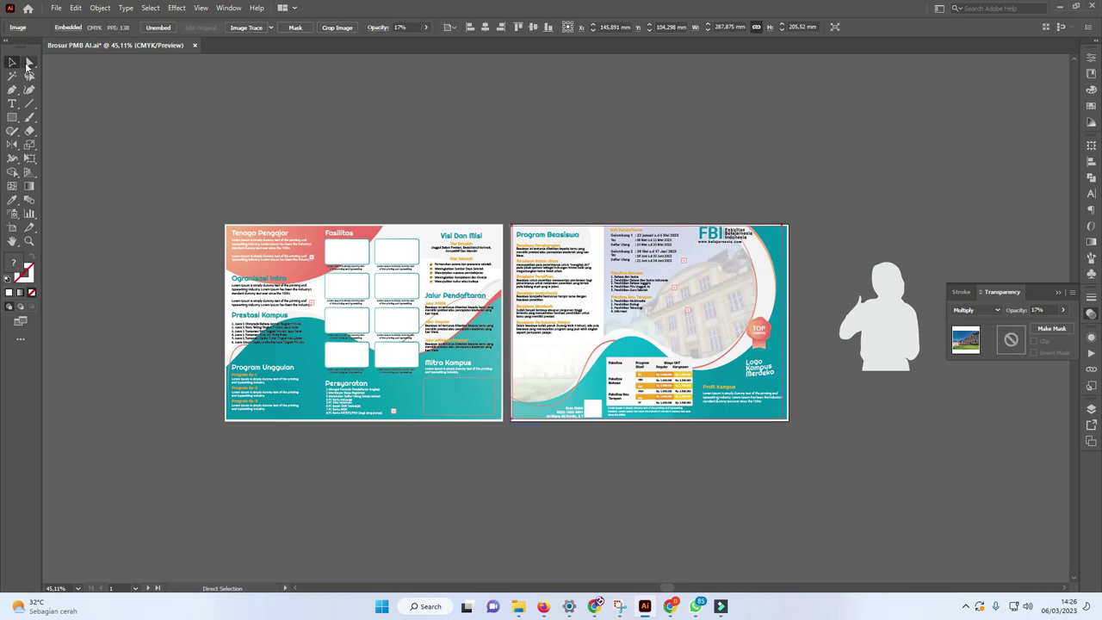
{"action": "key", "text": "ctrl+z"}
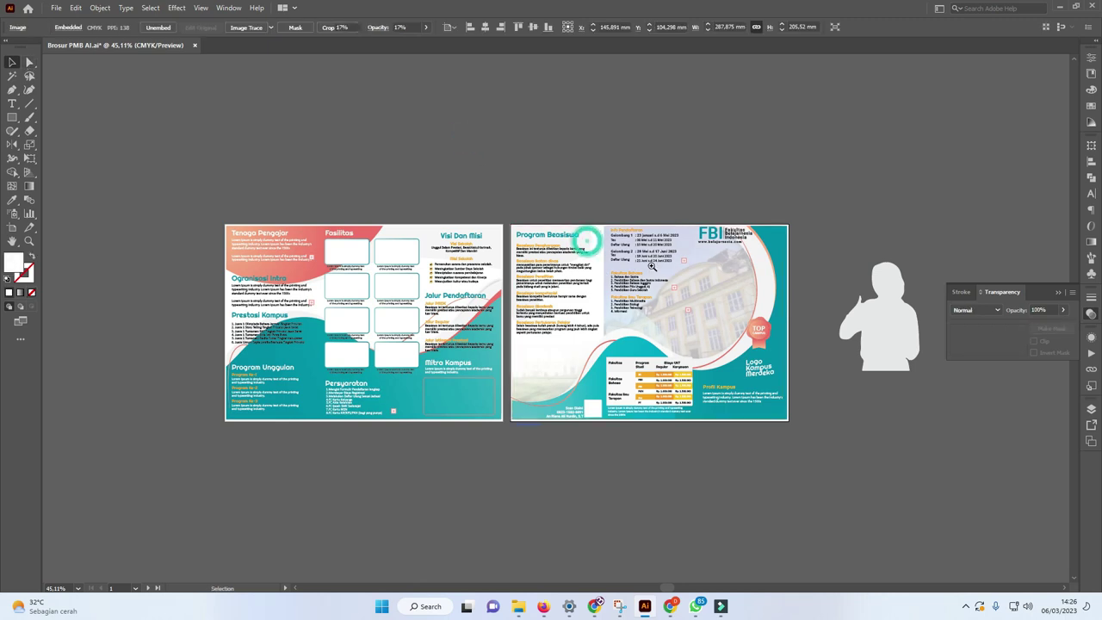
{"action": "left_click", "coordinate": [594, 242]}
{"action": "left_click", "coordinate": [572, 232]}
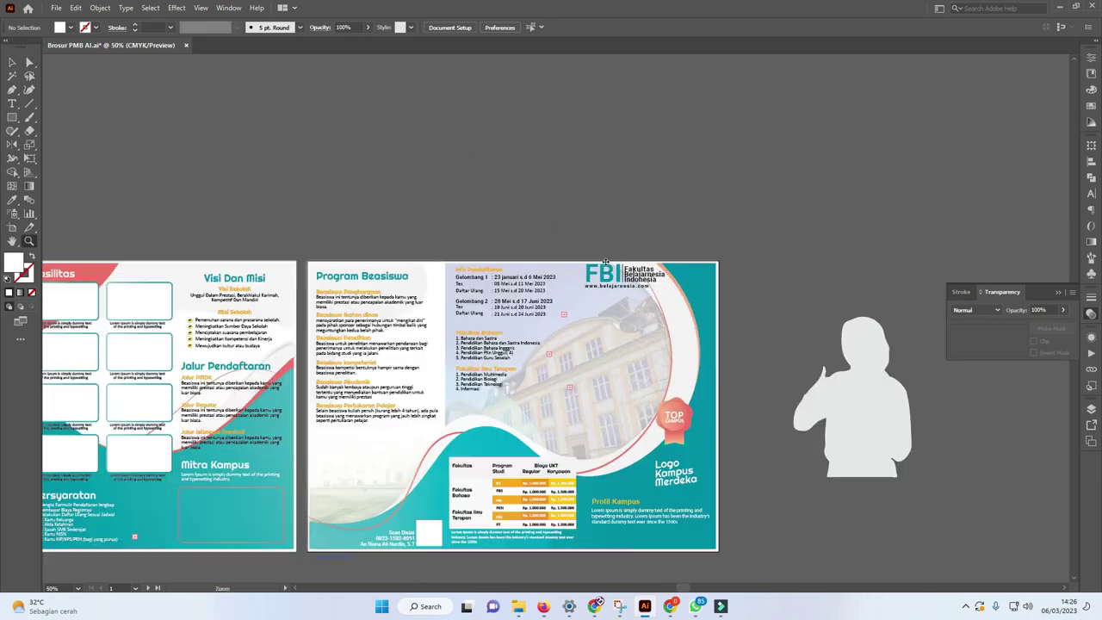
{"action": "left_click_drag", "start_coordinate": [592, 351], "coordinate": [601, 253]}
{"action": "key", "text": "v"}
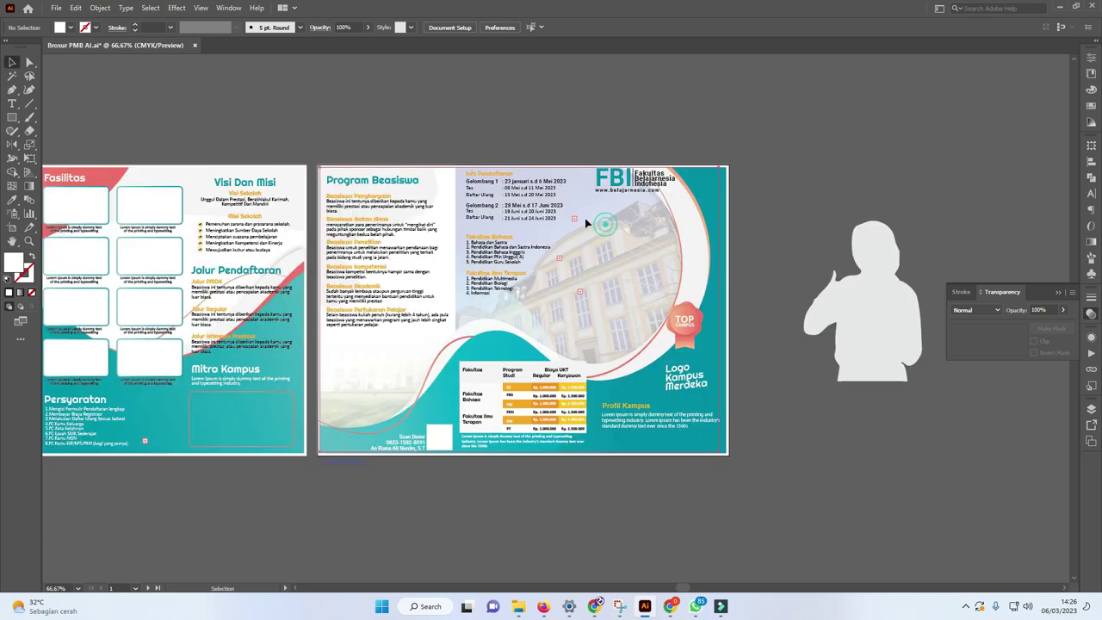
{"action": "left_click", "coordinate": [614, 238]}
Step: Isolate the building photo, cut a page-sized rectangle, and make an opacity mask from it
{"action": "right_click", "coordinate": [616, 239]}
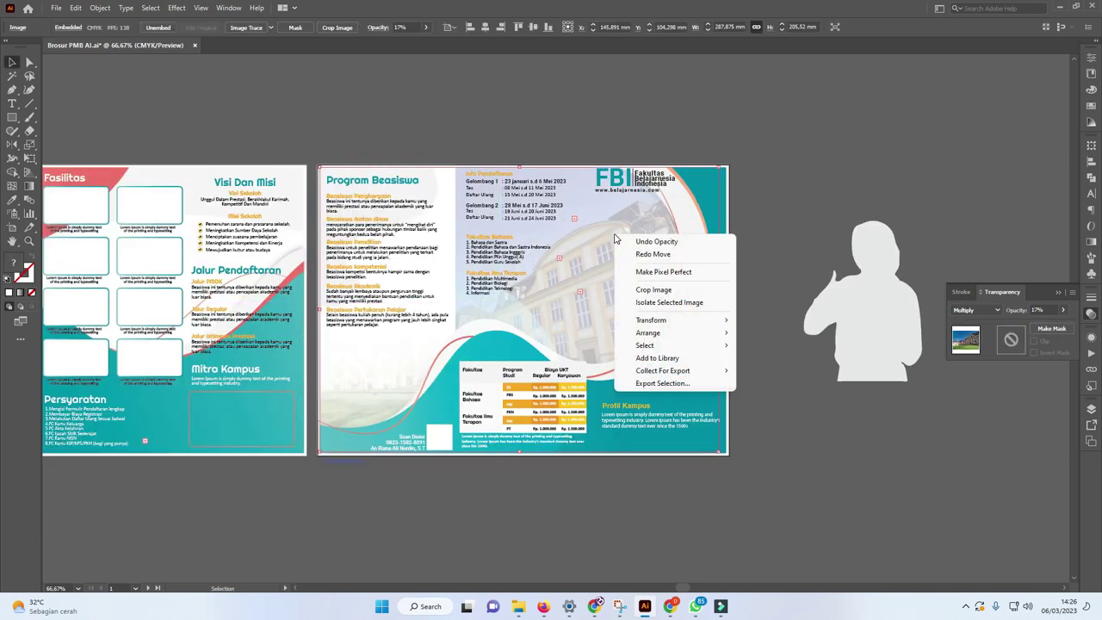
{"action": "left_click", "coordinate": [667, 302]}
{"action": "key", "text": "m"}
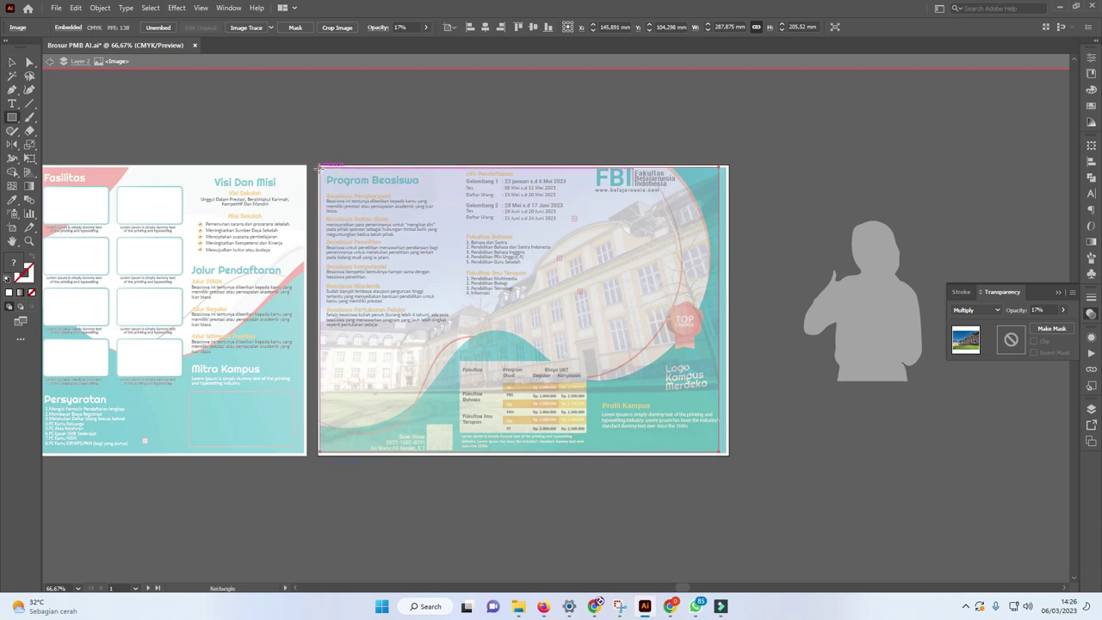
{"action": "left_click_drag", "start_coordinate": [317, 167], "coordinate": [722, 448]}
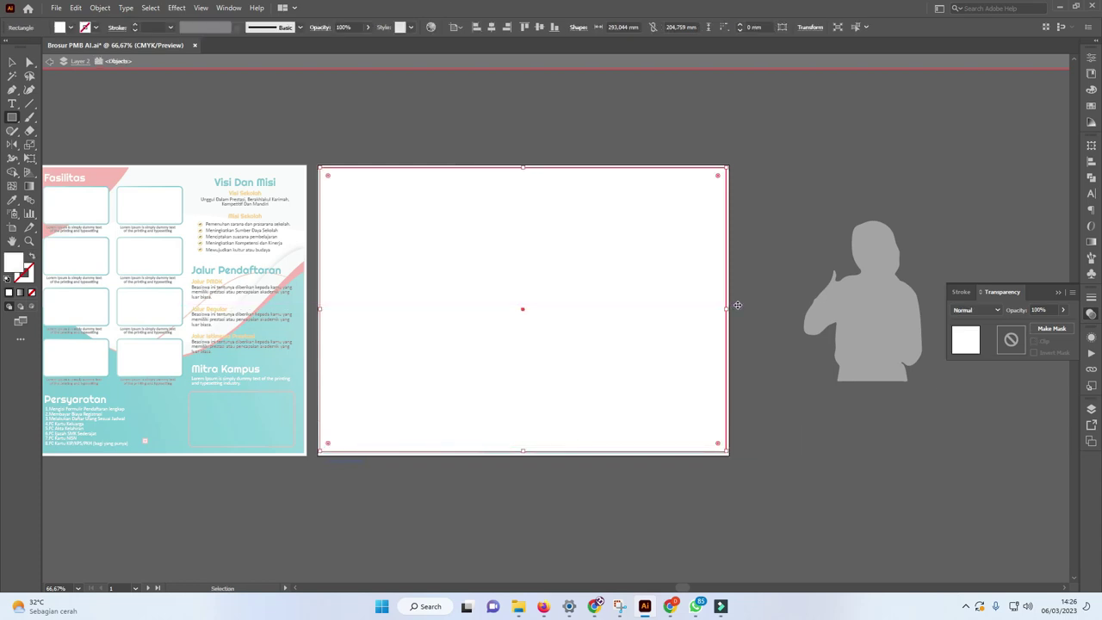
{"action": "key", "text": "Delete"}
{"action": "left_click", "coordinate": [670, 256]}
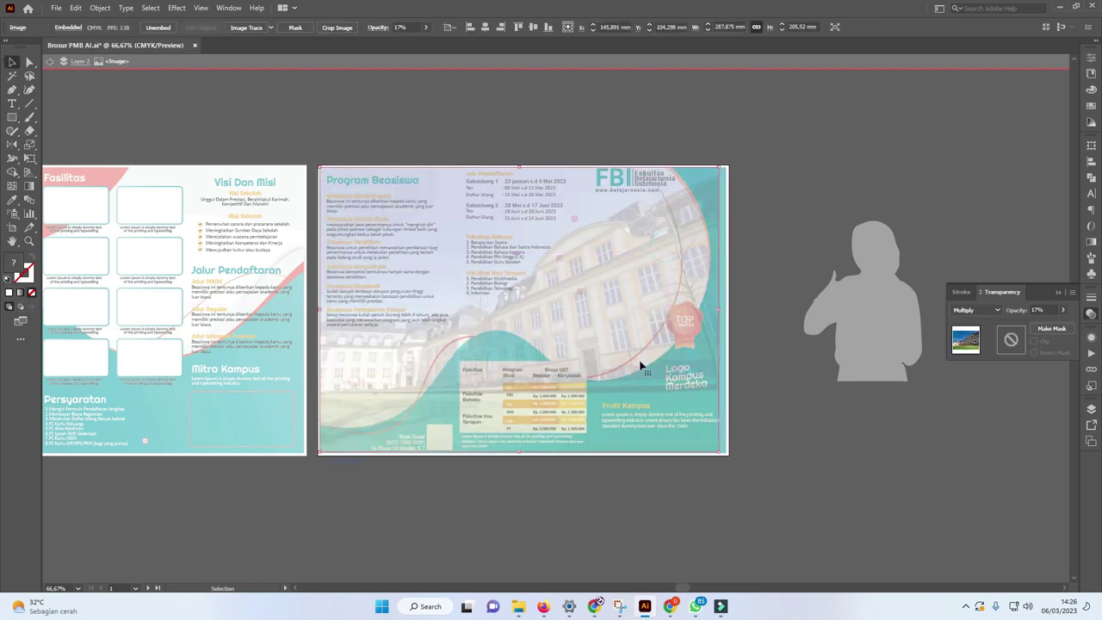
{"action": "left_click", "coordinate": [1046, 331]}
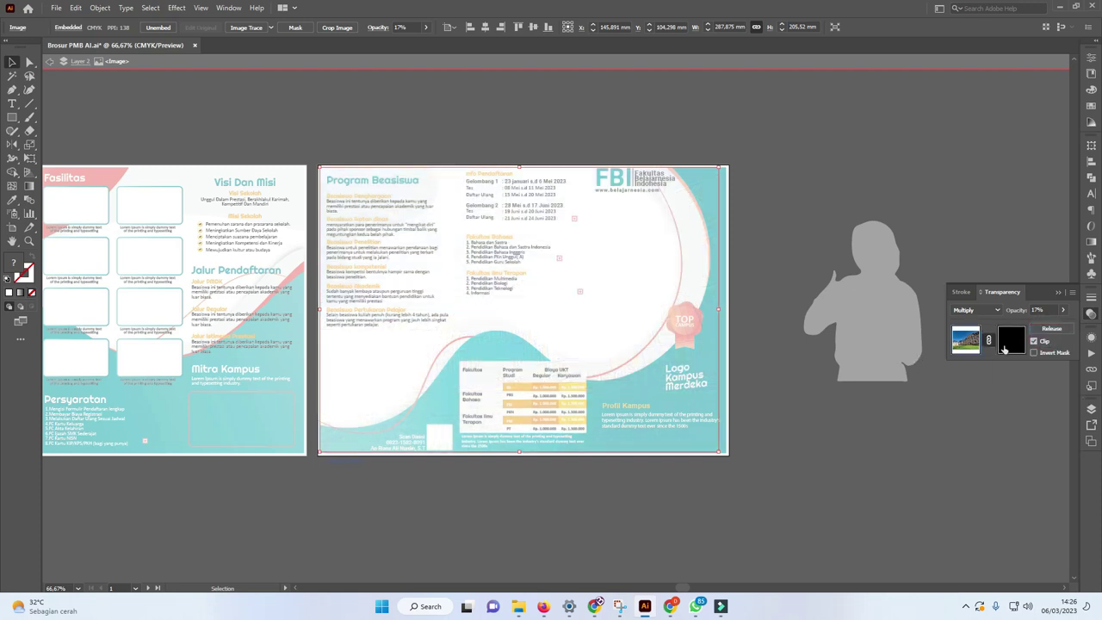
{"action": "left_click", "coordinate": [1014, 341]}
Step: Fill the mask rectangle with a reversed linear gradient with an adjusted midpoint
{"action": "left_click", "coordinate": [733, 291]}
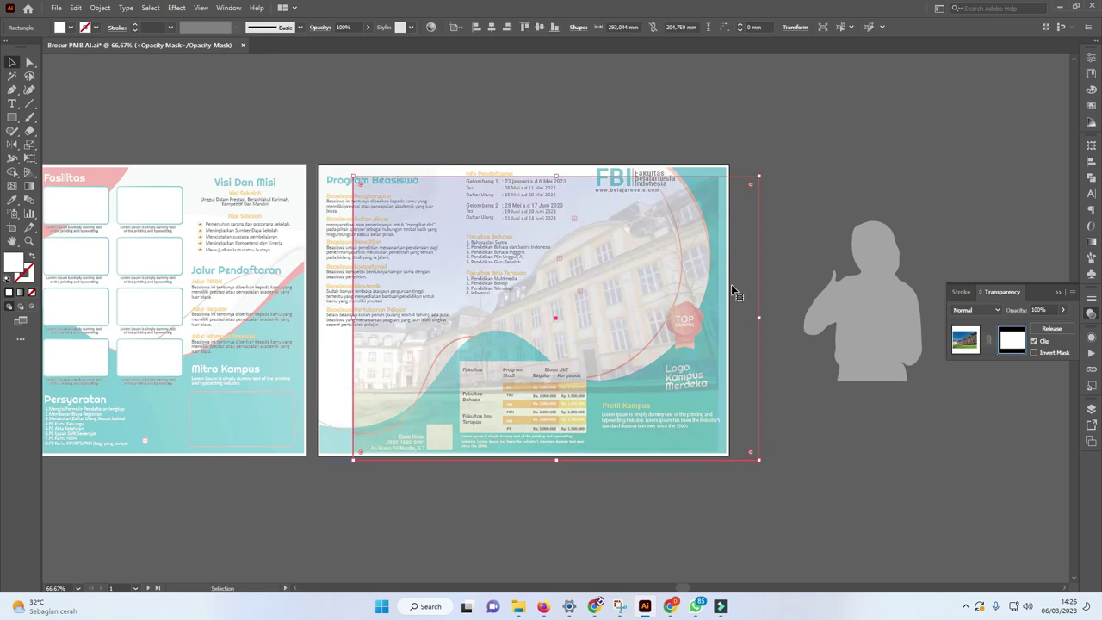
{"action": "left_click_drag", "start_coordinate": [703, 258], "coordinate": [670, 245]}
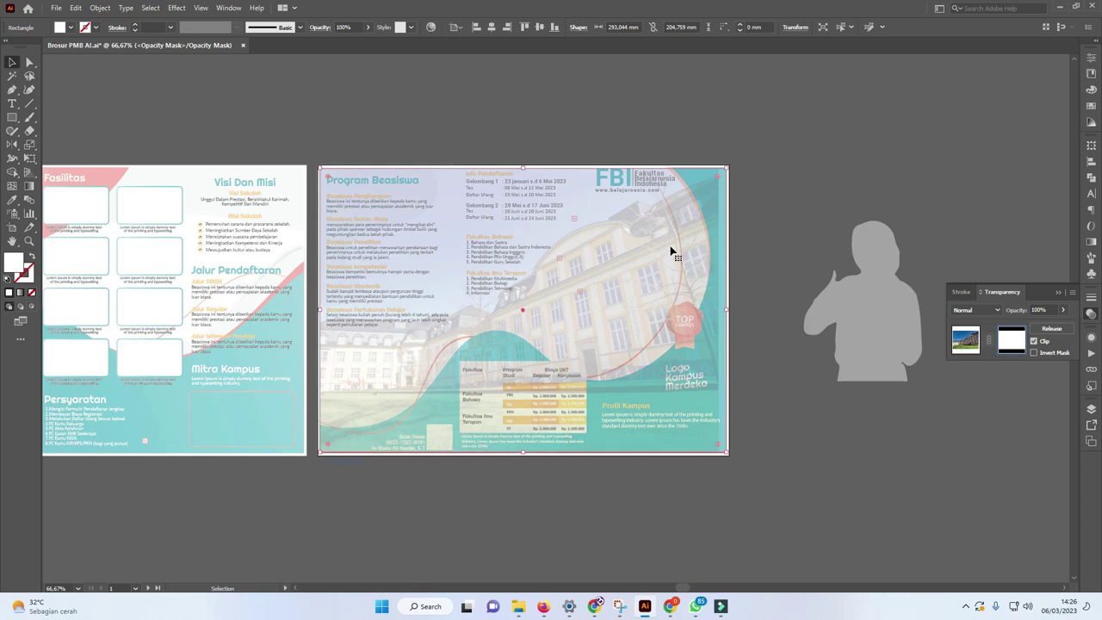
{"action": "left_click", "coordinate": [1092, 242]}
{"action": "left_click", "coordinate": [959, 160]}
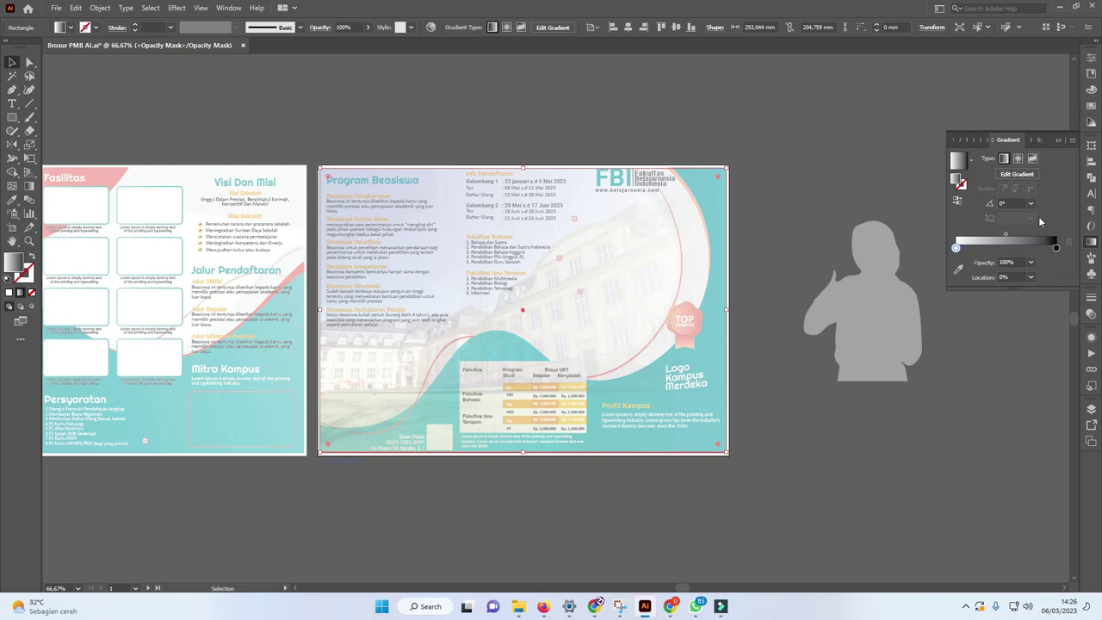
{"action": "left_click", "coordinate": [958, 201]}
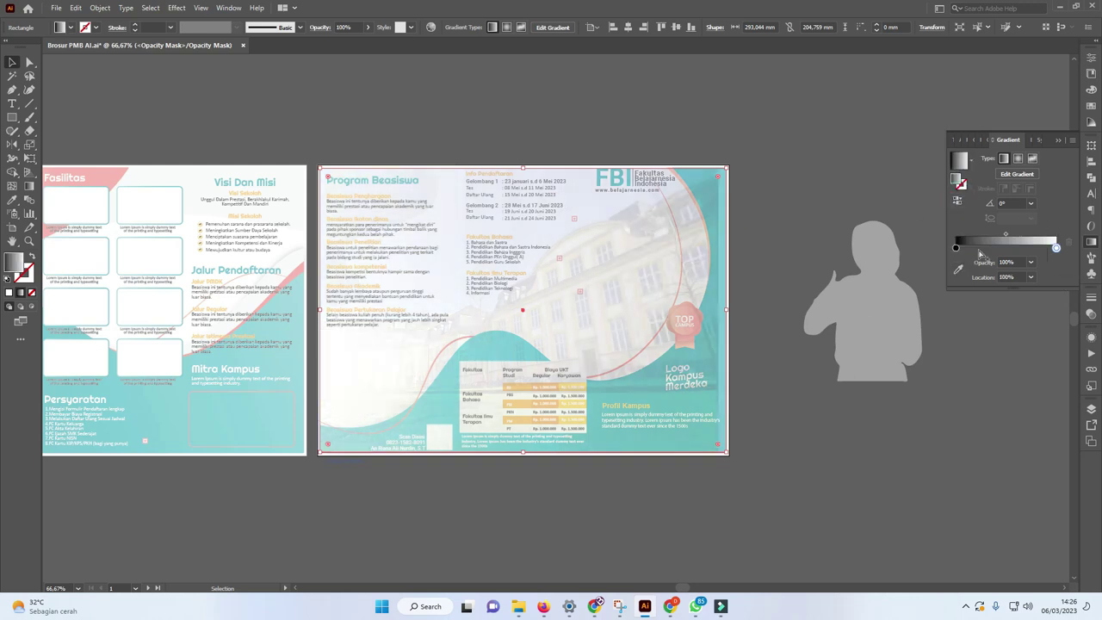
{"action": "left_click_drag", "start_coordinate": [1010, 236], "coordinate": [994, 248]}
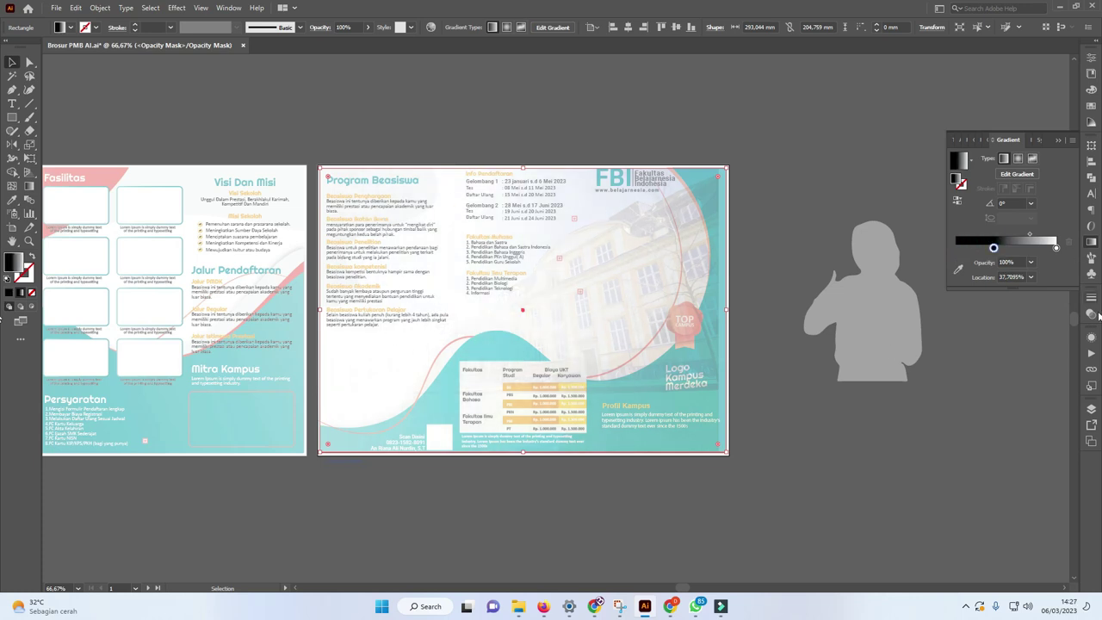
{"action": "left_click", "coordinate": [1093, 315]}
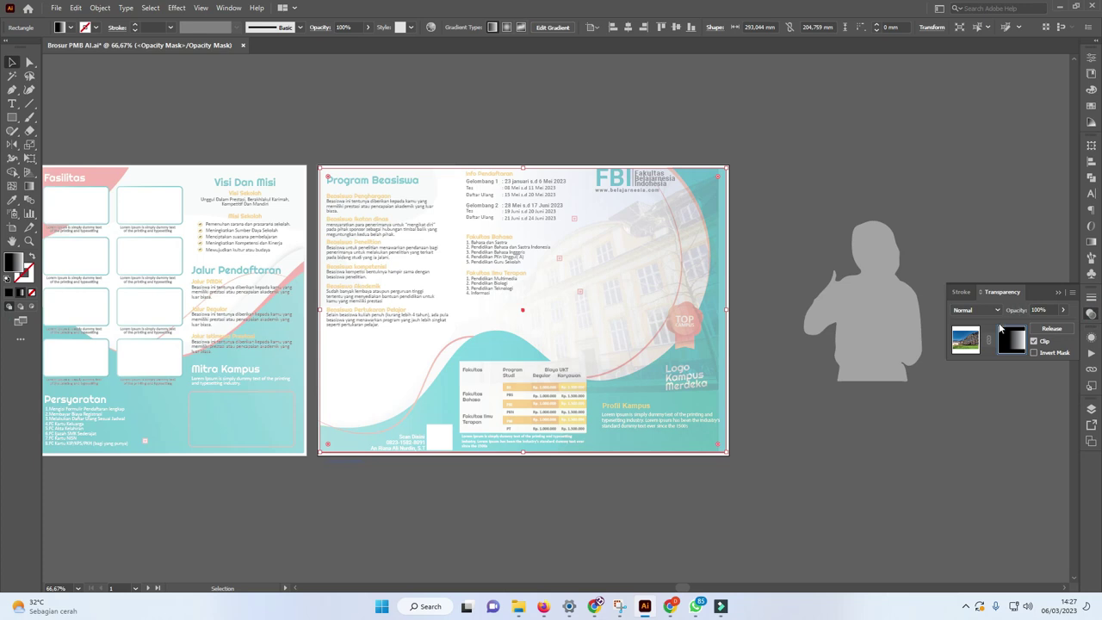
{"action": "left_click", "coordinate": [966, 341]}
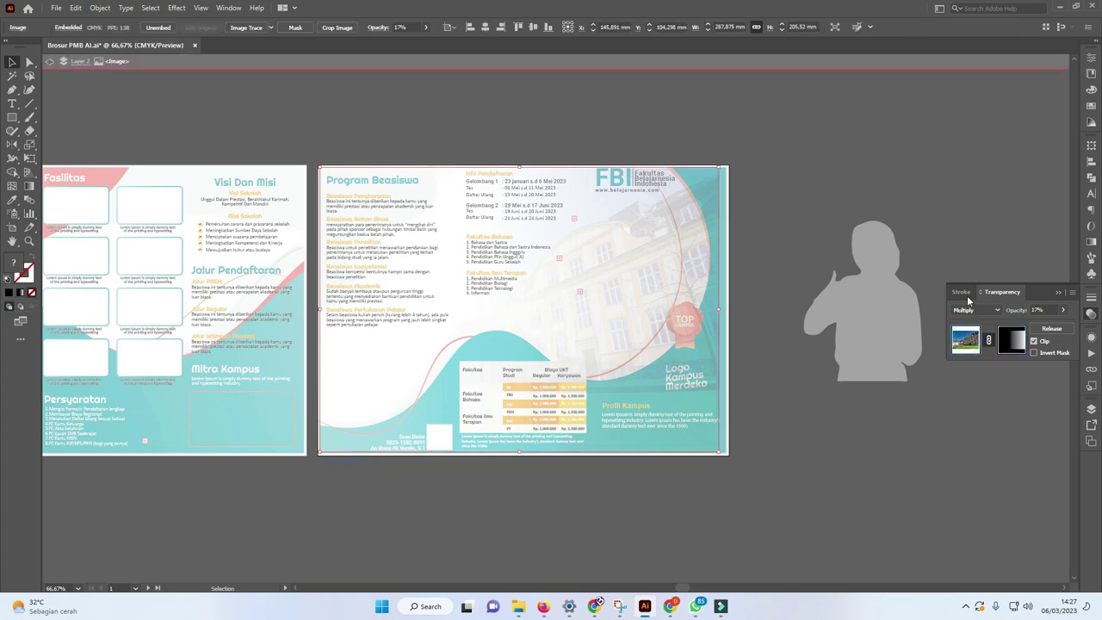
Step: Exit isolation mode, zoom out to both pages, and select the teal wave shape
{"action": "left_click", "coordinate": [793, 177]}
{"action": "double_click", "coordinate": [847, 272]}
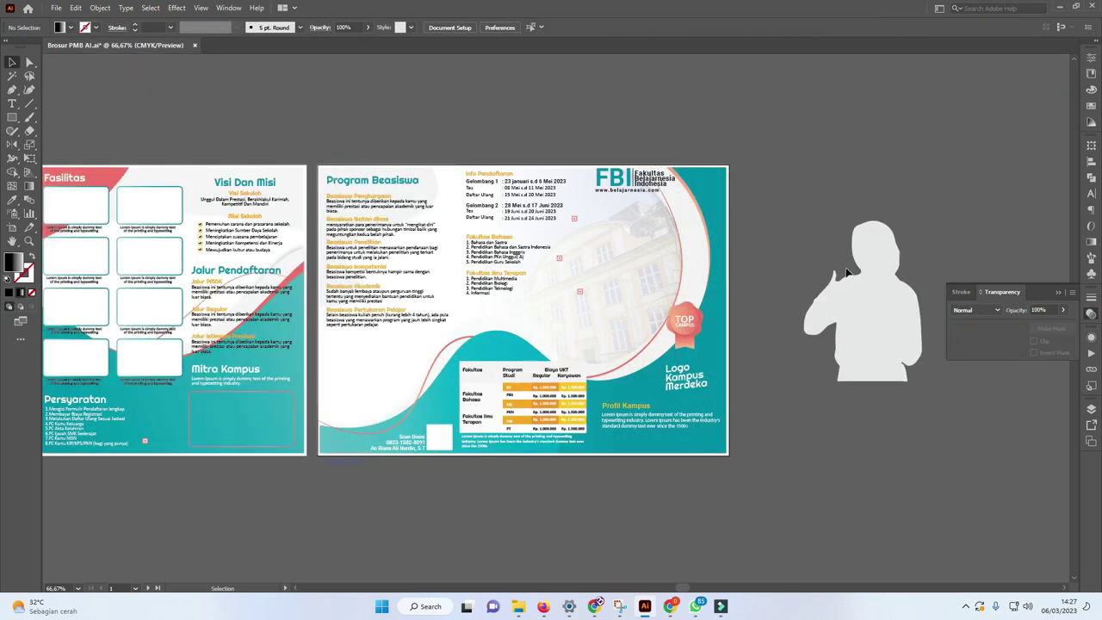
{"action": "left_click", "coordinate": [664, 247], "text": "alt"}
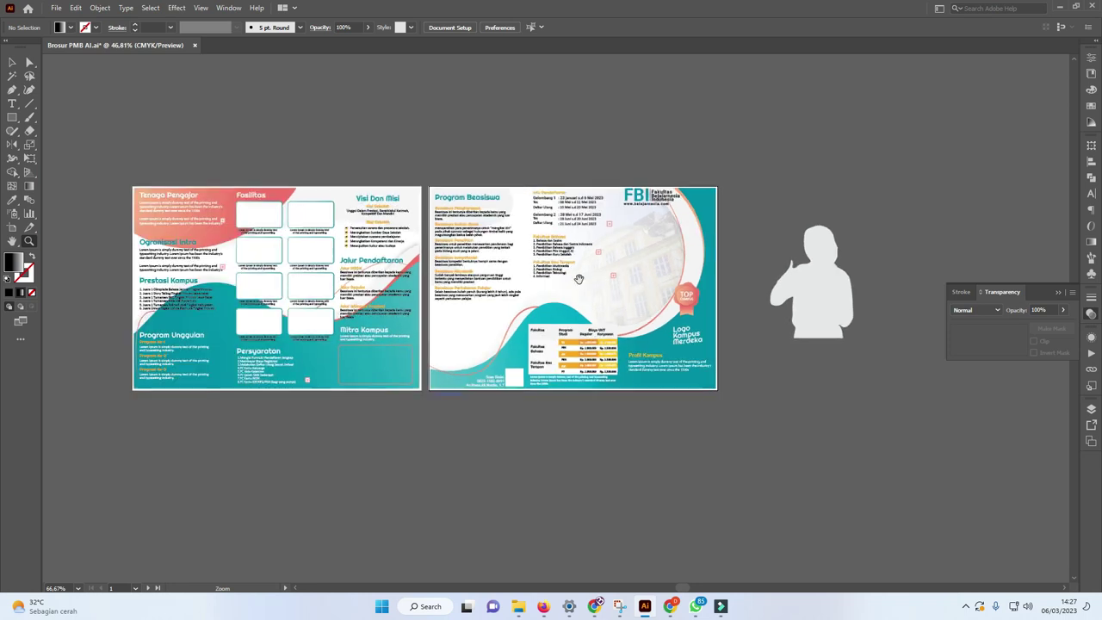
{"action": "key", "text": "v"}
{"action": "left_click", "coordinate": [594, 312]}
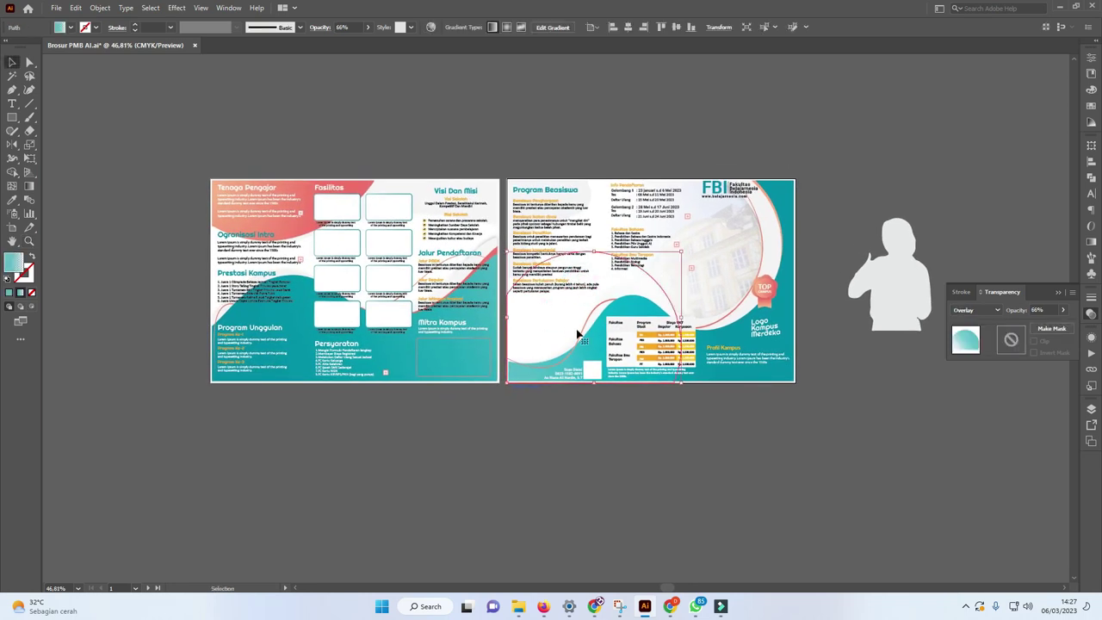
Step: Drag the classroom photo of students from the brochure photo folder onto the canvas
{"action": "left_click", "coordinate": [518, 607]}
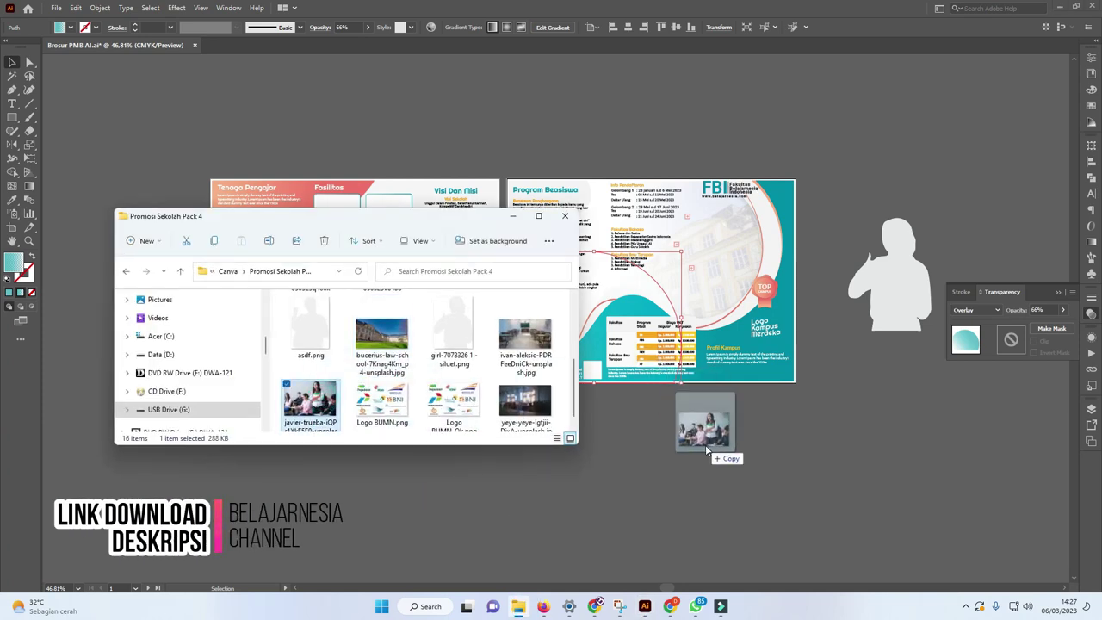
{"action": "left_click_drag", "start_coordinate": [404, 422], "coordinate": [709, 453]}
{"action": "left_click", "coordinate": [804, 375]}
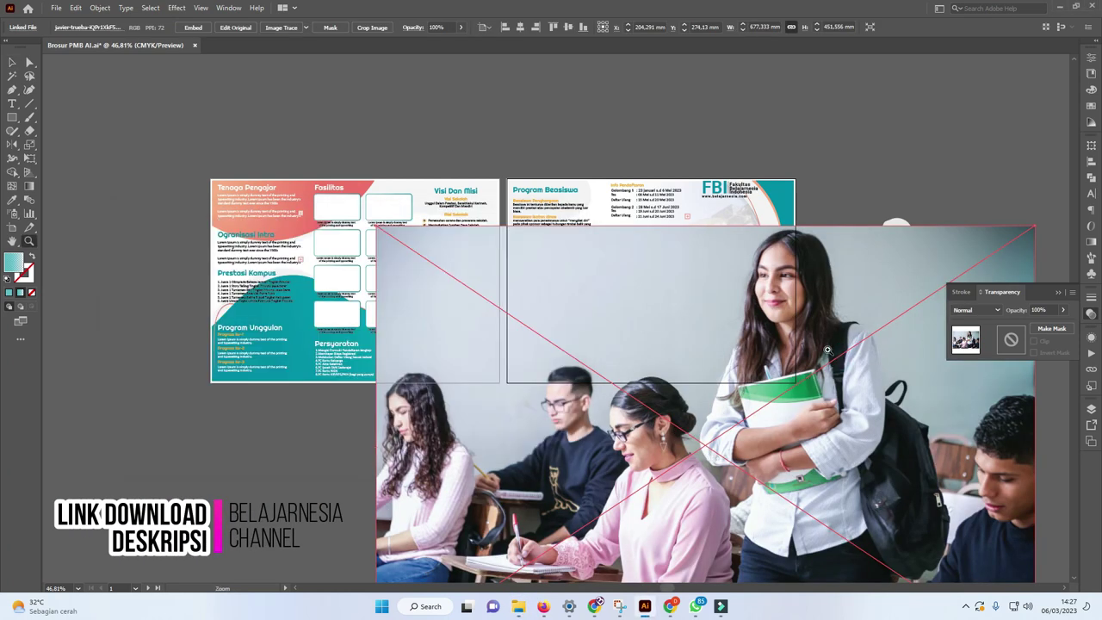
Step: Shrink the classroom photo and fit it over the right page's lower-left corner
{"action": "scroll", "coordinate": [827, 350], "scroll_direction": "down", "scroll_amount": 3}
{"action": "key", "text": "v"}
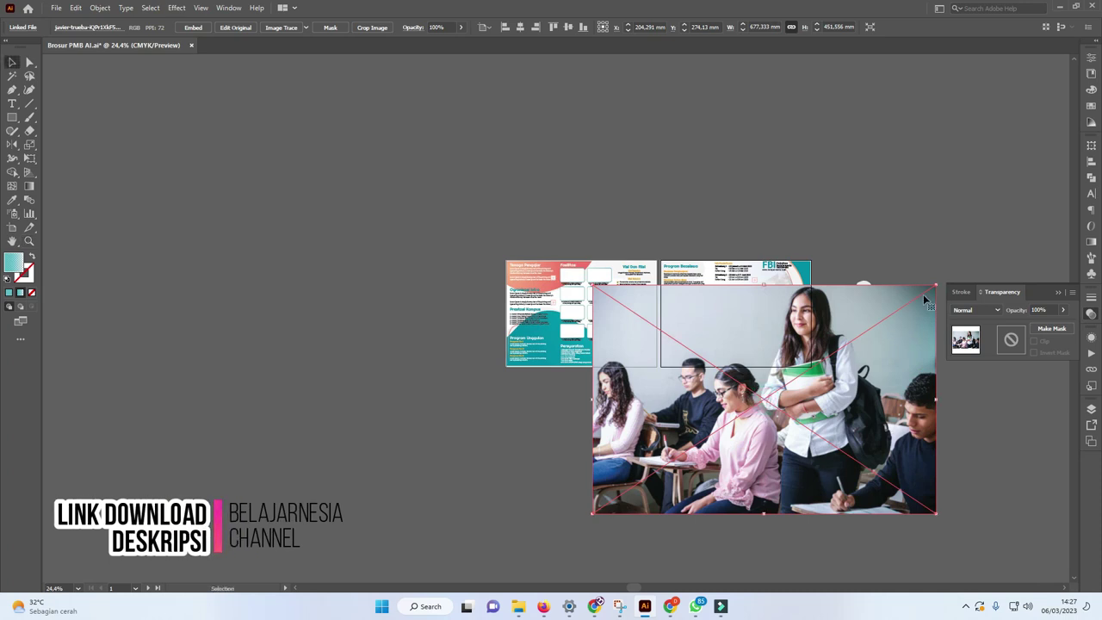
{"action": "mouse_move", "coordinate": [934, 287]}
{"action": "left_mouse_down"}
{"action": "mouse_move", "coordinate": [783, 388]}
{"action": "mouse_move", "coordinate": [675, 342]}
{"action": "left_mouse_up"}
{"action": "key", "text": "z"}
{"action": "scroll", "coordinate": [686, 417], "scroll_direction": "up", "scroll_amount": 3}
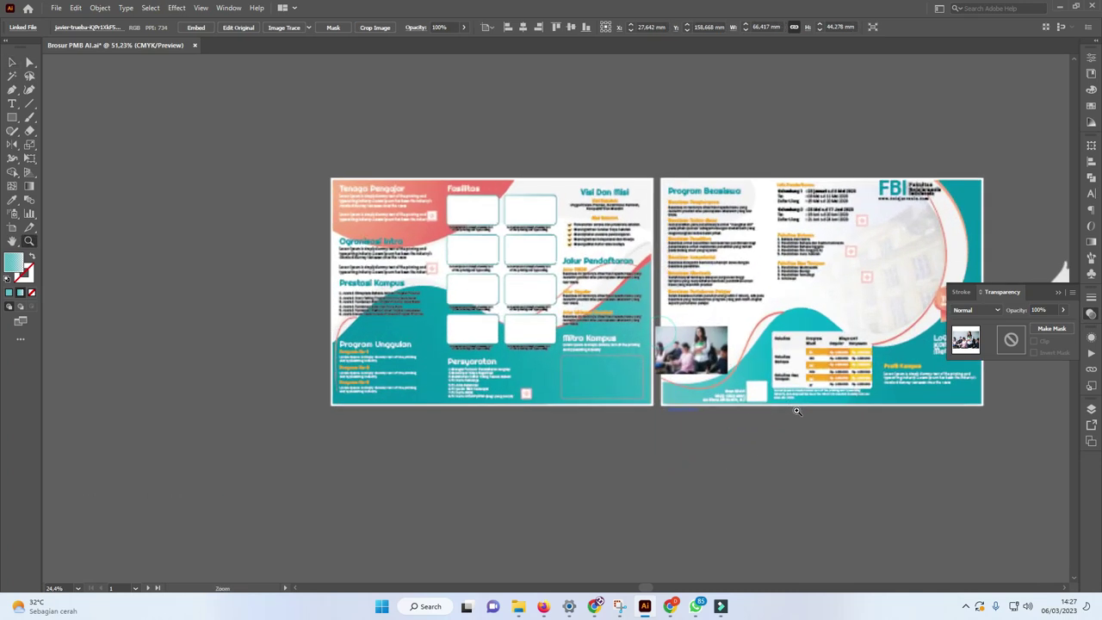
{"action": "key", "text": "v"}
{"action": "mouse_move", "coordinate": [662, 370]}
{"action": "left_mouse_down"}
{"action": "mouse_move", "coordinate": [708, 340]}
{"action": "mouse_move", "coordinate": [683, 407]}
{"action": "left_mouse_up"}
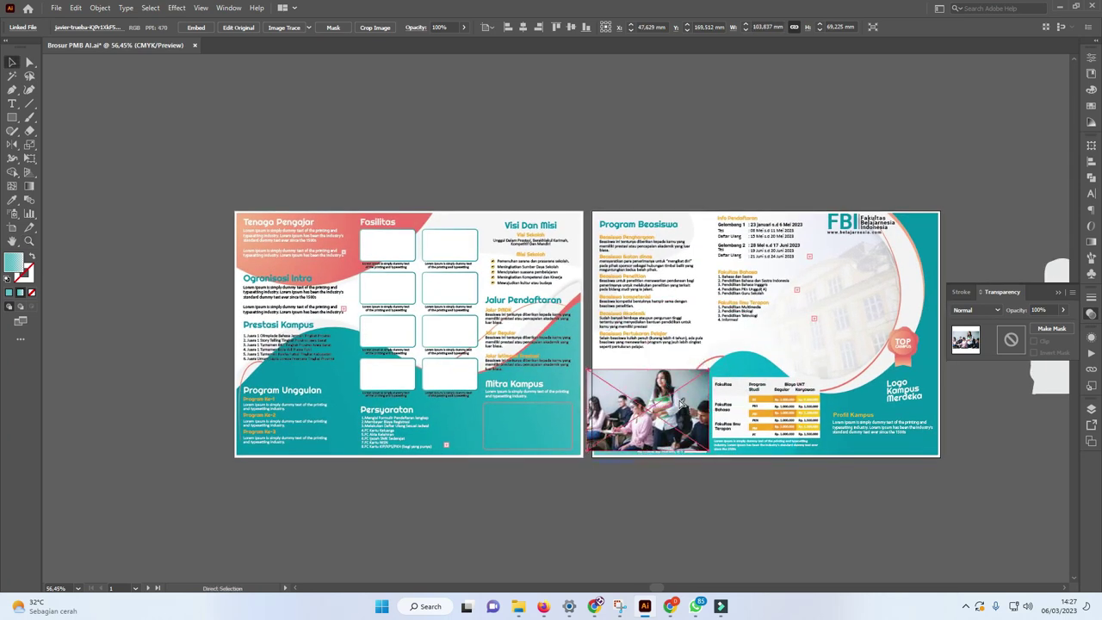
Step: Test sending the classroom photo behind the white wave, keeping it in front after undoing
{"action": "key", "text": "ctrl+shift+bracketleft"}
{"action": "left_click", "coordinate": [635, 401]}
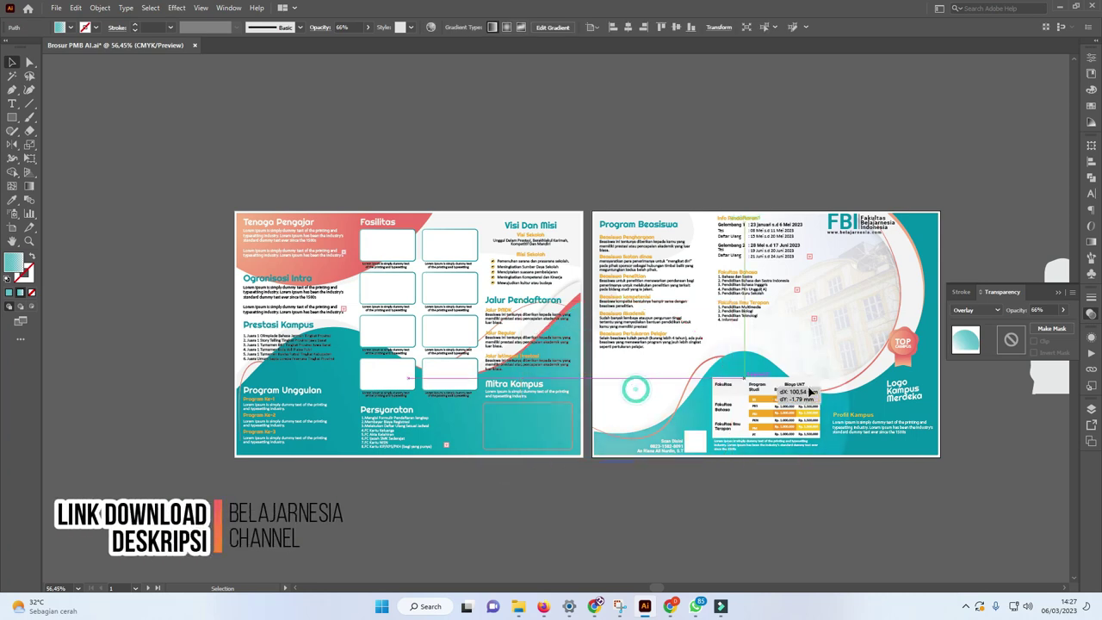
{"action": "left_click", "coordinate": [651, 369]}
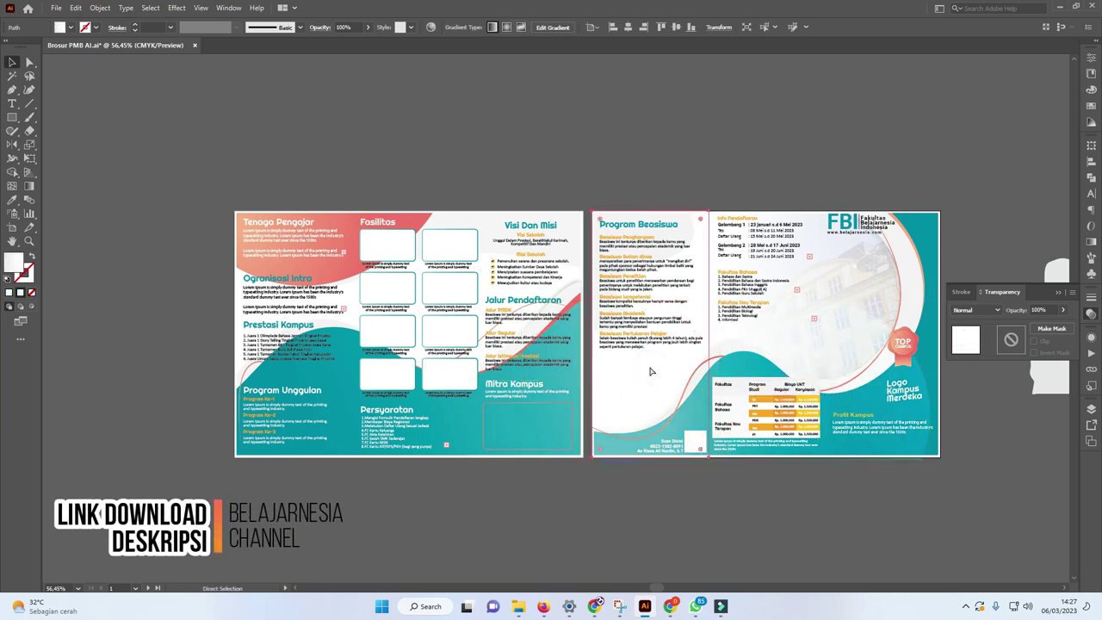
{"action": "key", "text": "ctrl+z"}
{"action": "left_click_drag", "start_coordinate": [647, 389], "coordinate": [652, 385]}
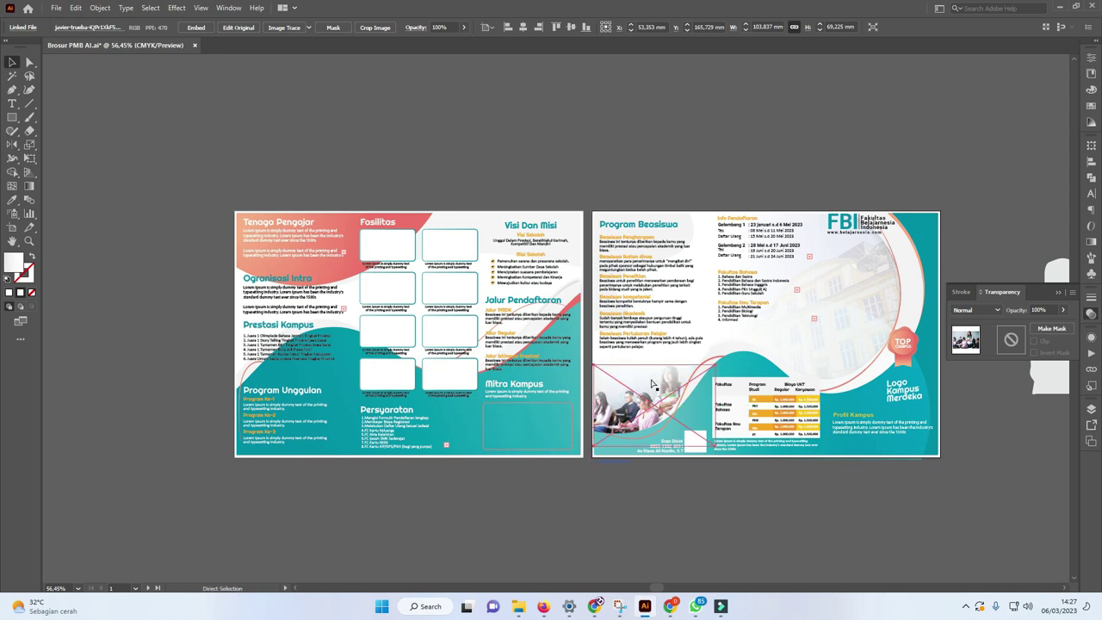
{"action": "key", "text": "ctrl+shift+bracketleft"}
{"action": "key", "text": "ctrl+z"}
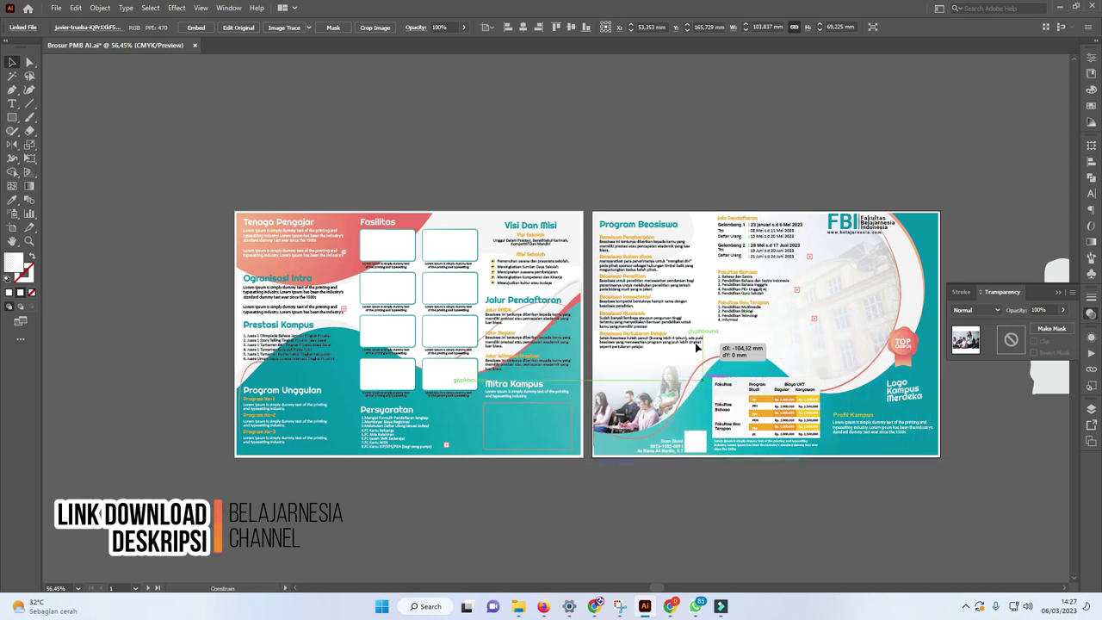
Step: Shift the teal 66% Overlay wave left so it overlaps the classroom photo
{"action": "left_click", "coordinate": [699, 363]}
{"action": "scroll", "coordinate": [646, 370], "scroll_direction": "up", "scroll_amount": 2}
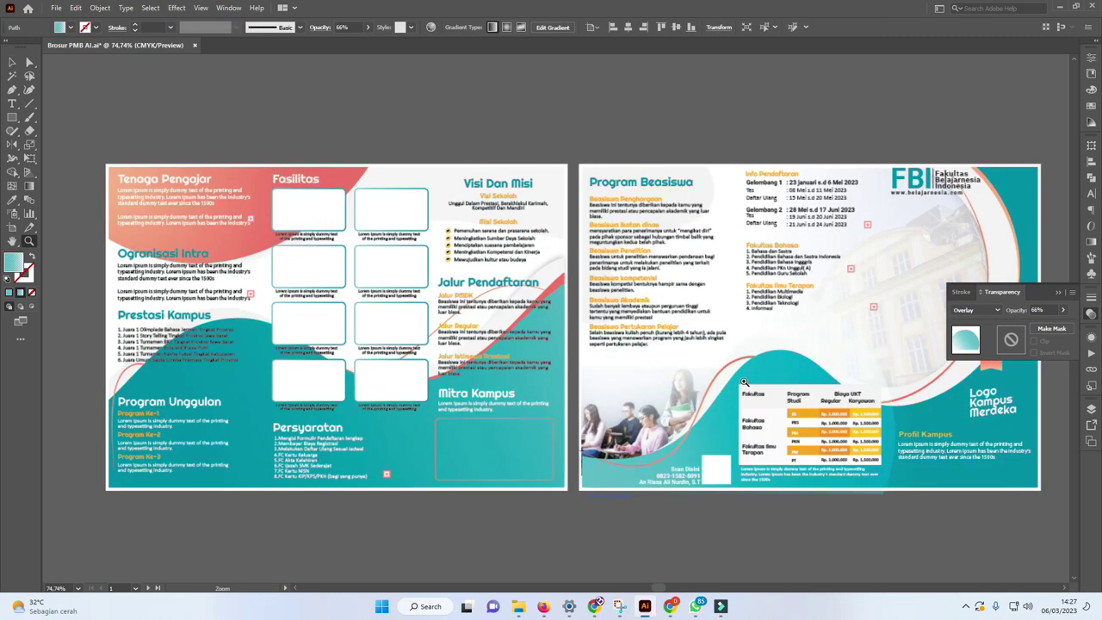
{"action": "left_click_drag", "start_coordinate": [891, 427], "coordinate": [834, 417]}
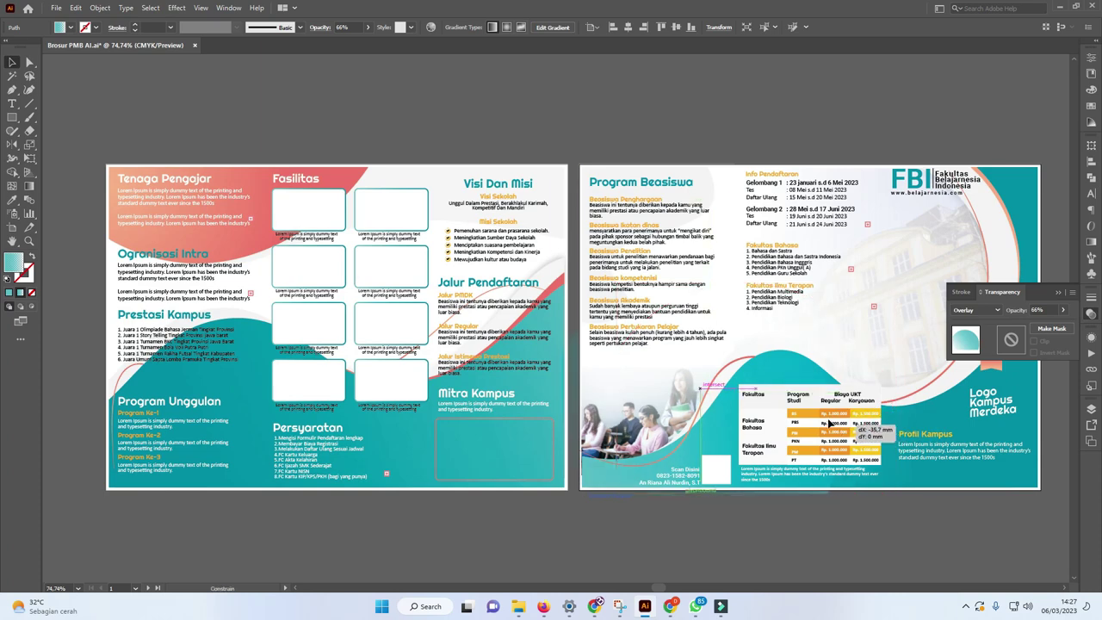
Step: Move the white silhouette figure from the pasteboard onto the right brochure page
{"action": "scroll", "coordinate": [636, 353], "scroll_direction": "down", "scroll_amount": 3}
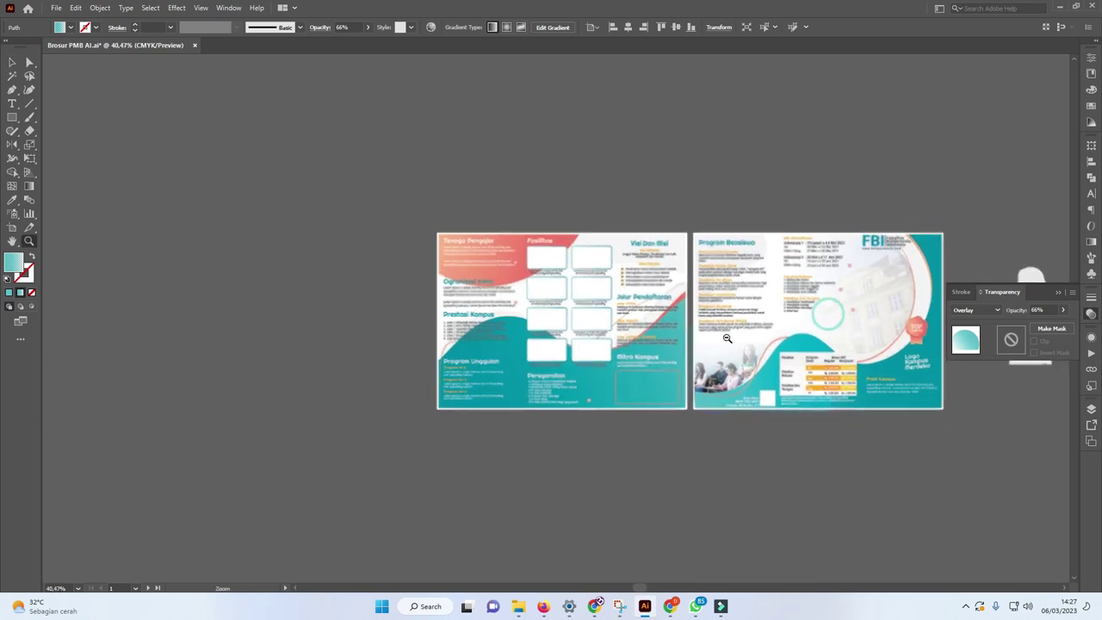
{"action": "scroll", "coordinate": [666, 353], "scroll_direction": "up", "scroll_amount": 5}
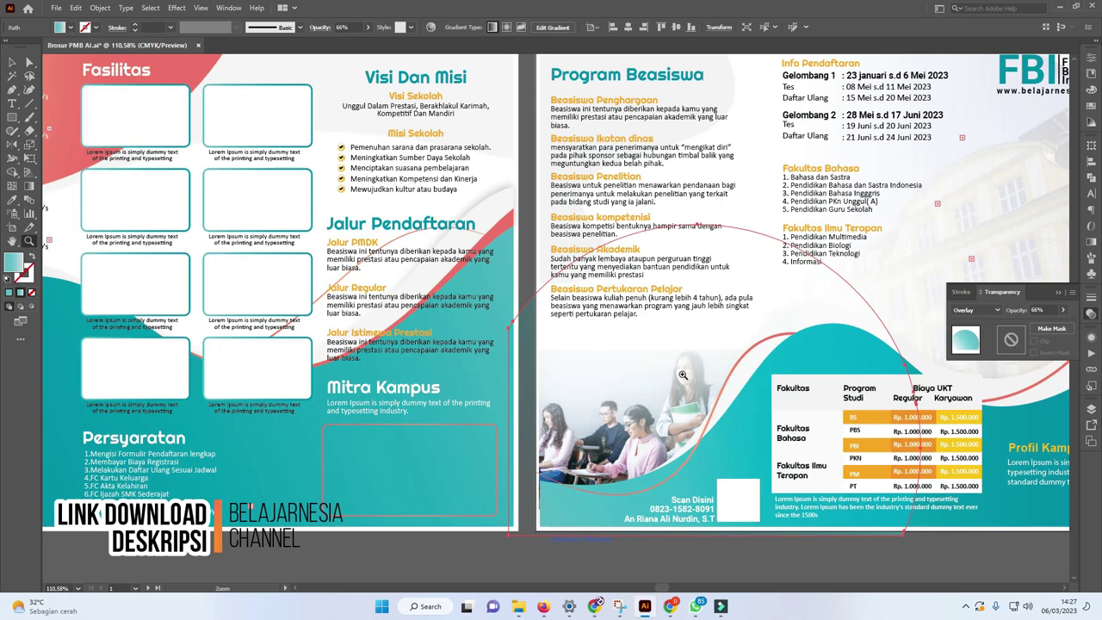
{"action": "scroll", "coordinate": [788, 300], "scroll_direction": "down", "scroll_amount": 4}
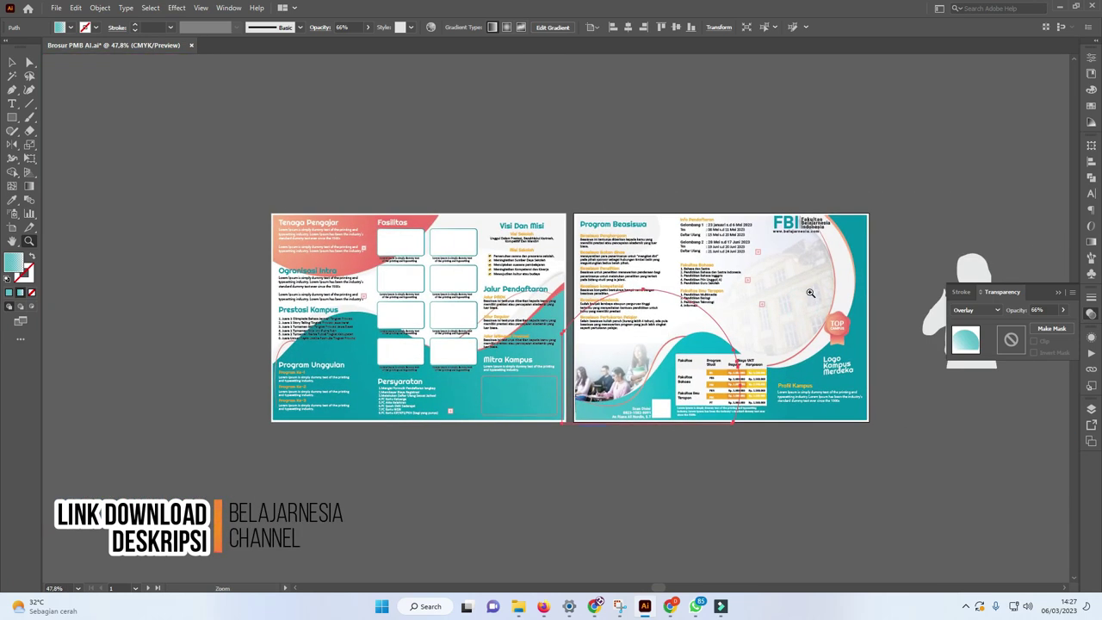
{"action": "scroll", "coordinate": [731, 268], "scroll_direction": "up", "scroll_amount": 4}
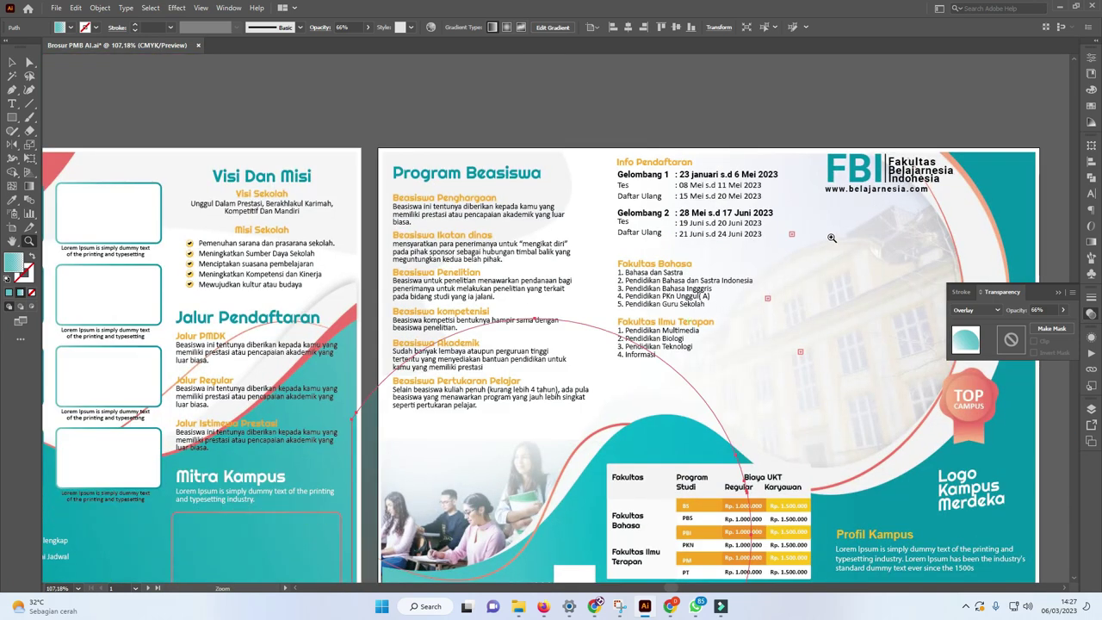
{"action": "scroll", "coordinate": [833, 305], "scroll_direction": "down", "scroll_amount": 3}
{"action": "scroll", "coordinate": [809, 319], "scroll_direction": "down", "scroll_amount": 1}
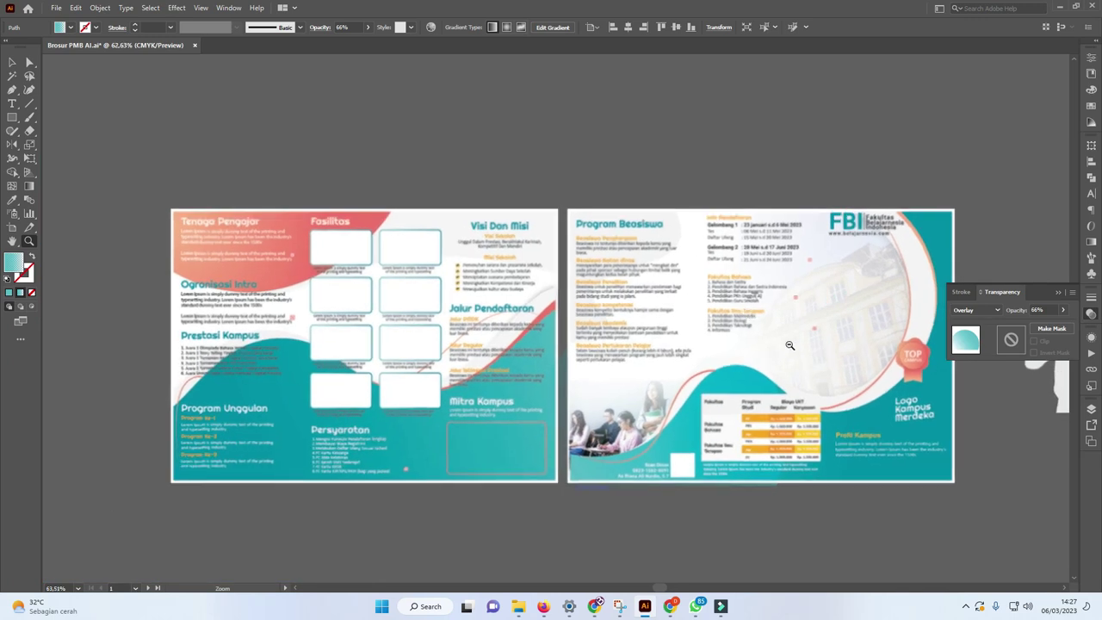
{"action": "scroll", "coordinate": [791, 337], "scroll_direction": "up", "scroll_amount": 1}
{"action": "left_click", "coordinate": [887, 345]}
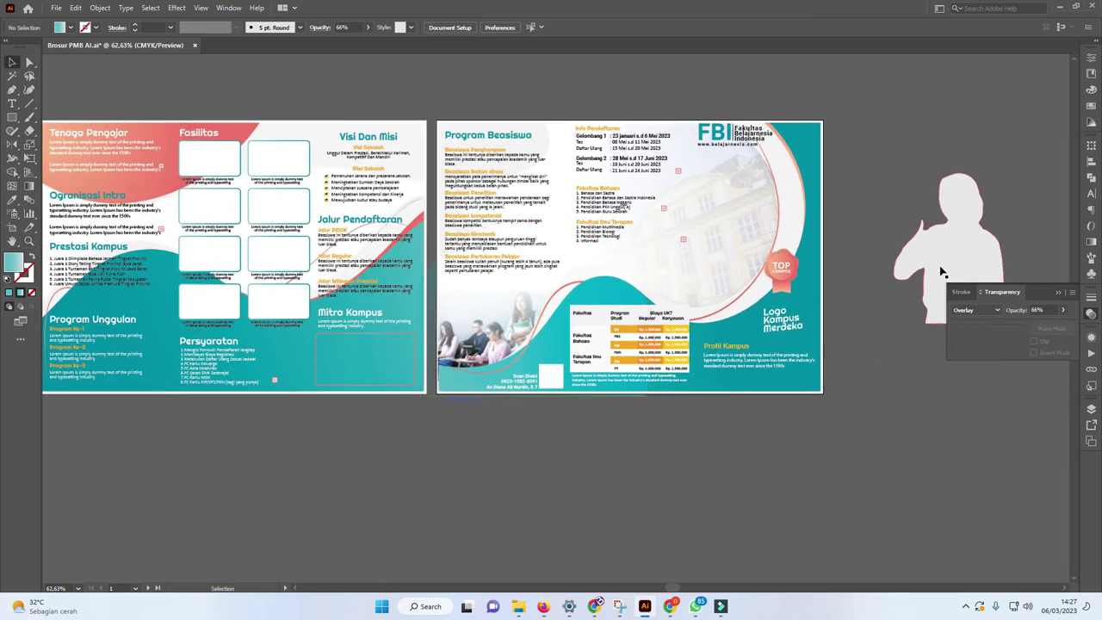
{"action": "left_click_drag", "start_coordinate": [935, 252], "coordinate": [663, 264]}
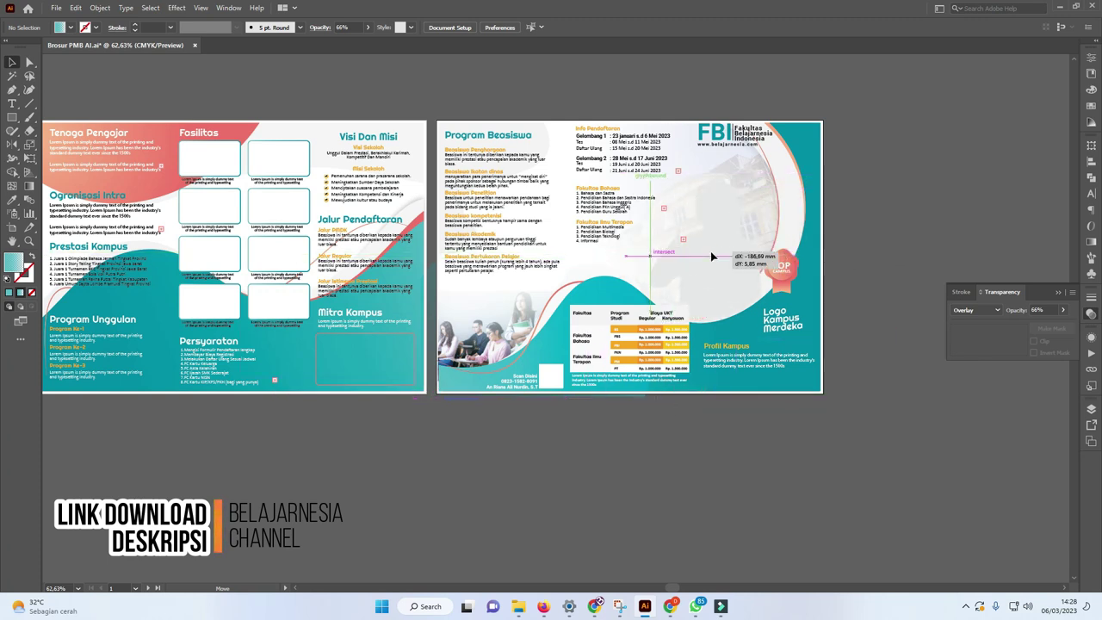
{"action": "left_click_drag", "start_coordinate": [663, 264], "coordinate": [662, 258]}
Step: Drag Logo BUMN_Ok.png from the Promosi Sekolah Pack 4 folder into the brochure
{"action": "left_click_drag", "start_coordinate": [454, 224], "coordinate": [560, 233]}
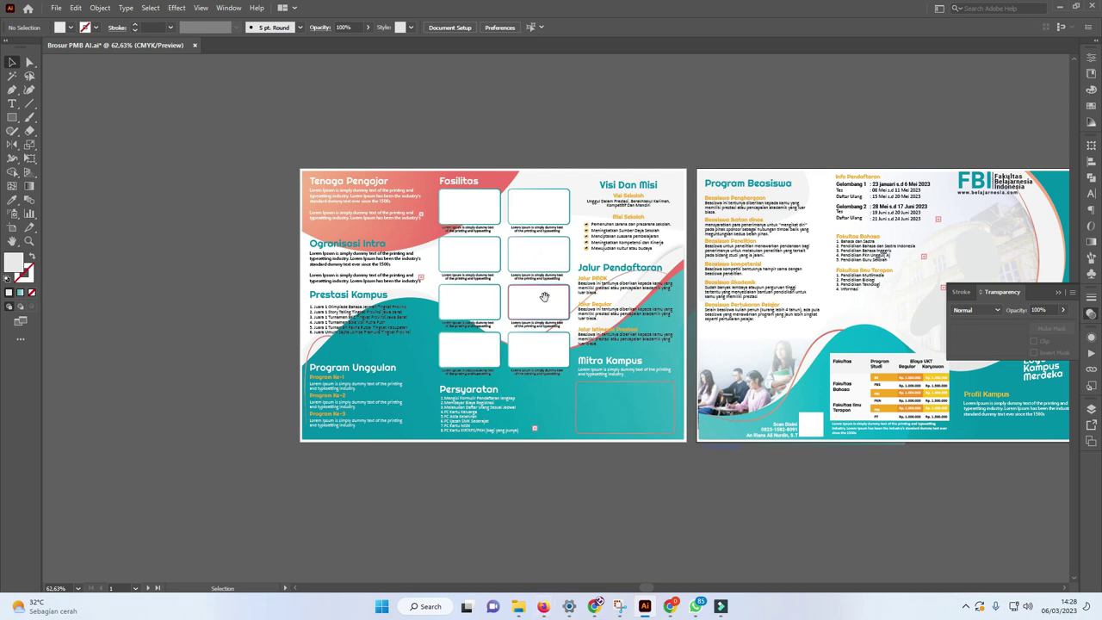
{"action": "left_click_drag", "start_coordinate": [544, 297], "coordinate": [505, 315]}
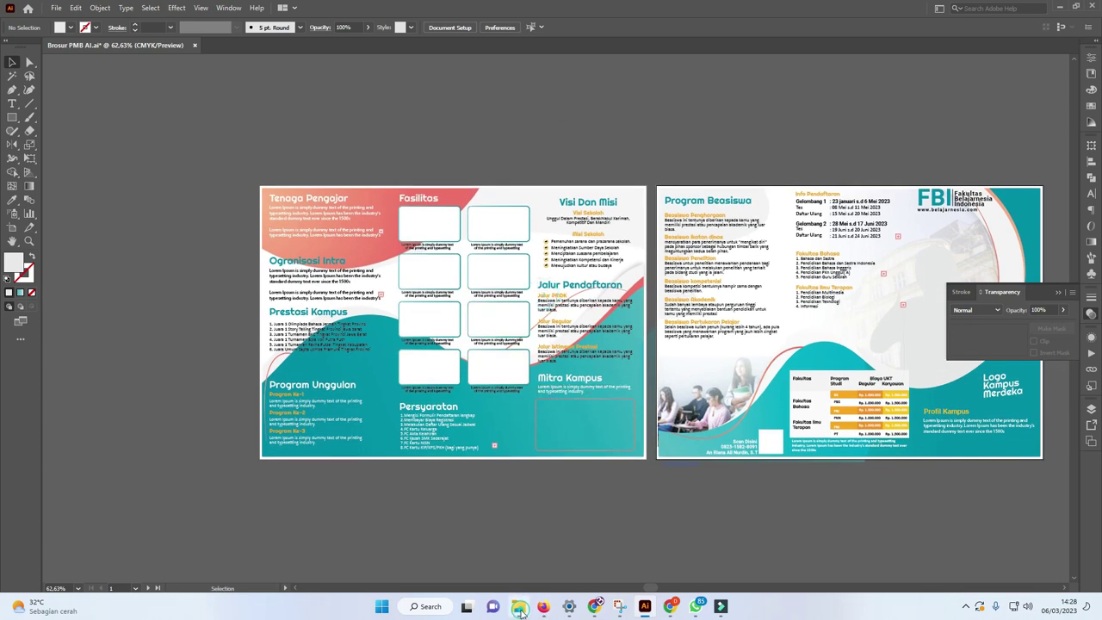
{"action": "left_click", "coordinate": [520, 607]}
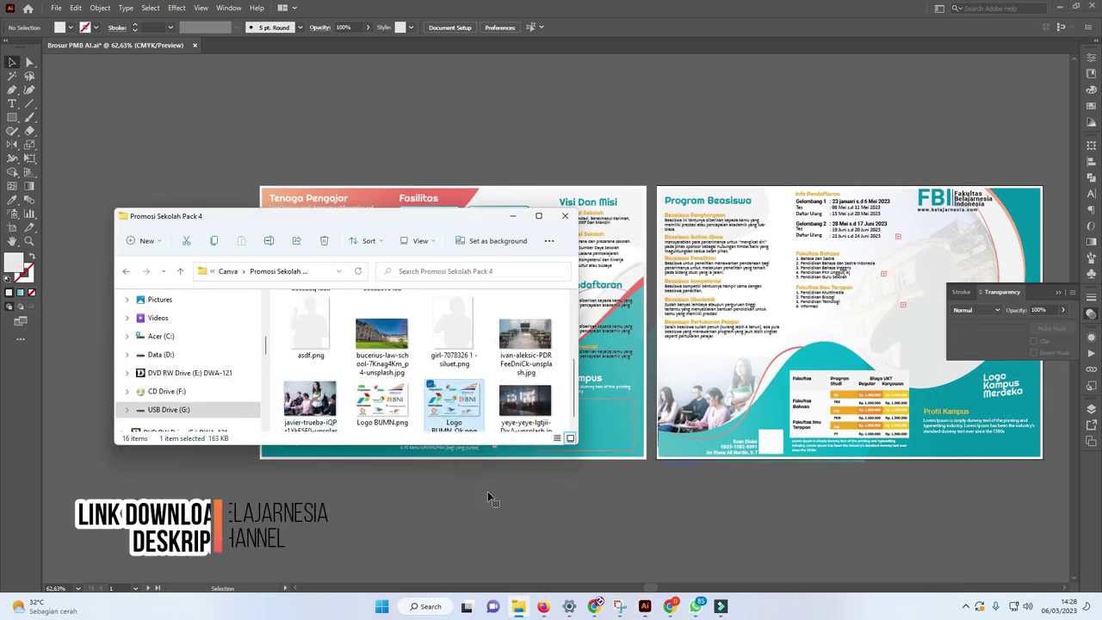
{"action": "left_click_drag", "start_coordinate": [455, 420], "coordinate": [488, 491]}
{"action": "left_click", "coordinate": [512, 217]}
Step: Zoom in and shrink the Logo BUMN_Ok partner logo image to fit the box
{"action": "key", "text": "z"}
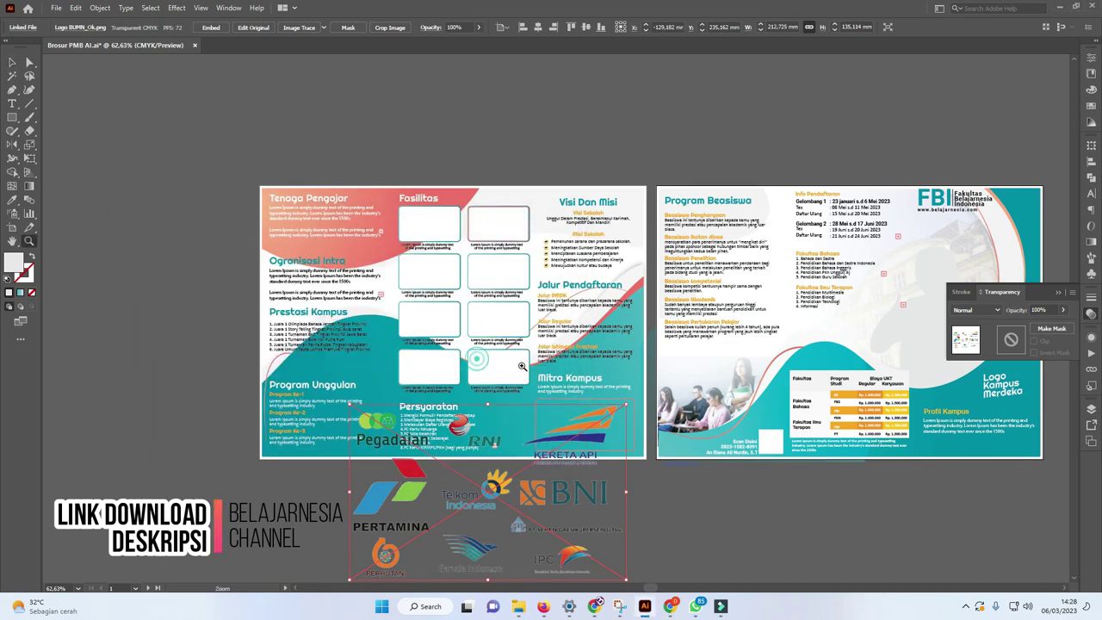
{"action": "left_click_drag", "start_coordinate": [551, 361], "coordinate": [628, 186]}
{"action": "key", "text": "v"}
{"action": "left_click_drag", "start_coordinate": [773, 174], "coordinate": [650, 244]}
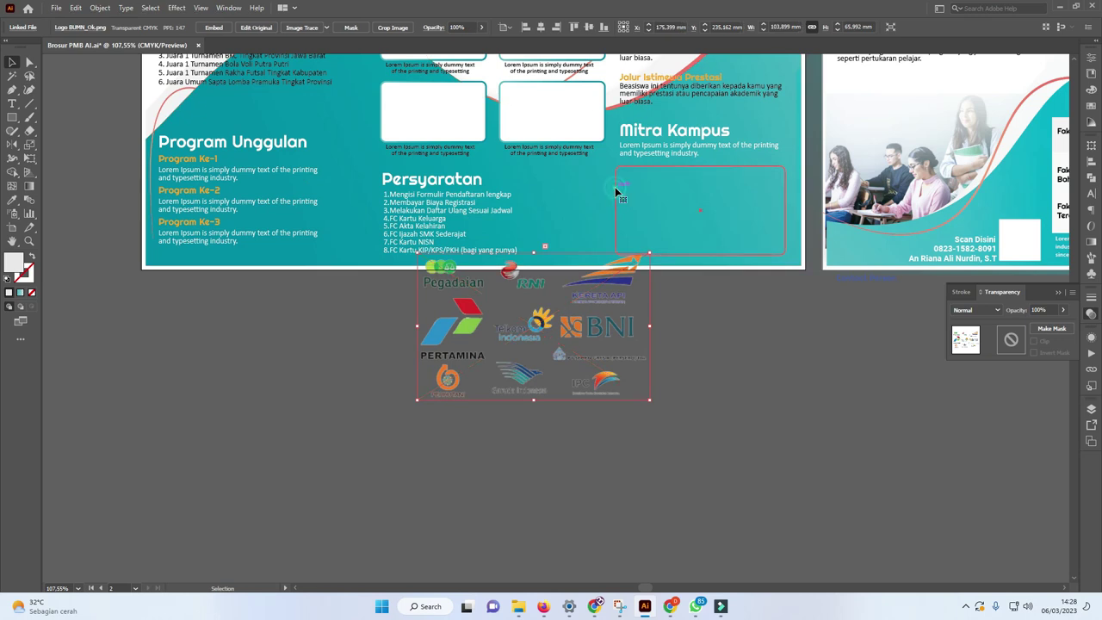
Step: Fill the Mitra Kampus rounded box with white using Shape Builder
{"action": "left_click", "coordinate": [617, 191]}
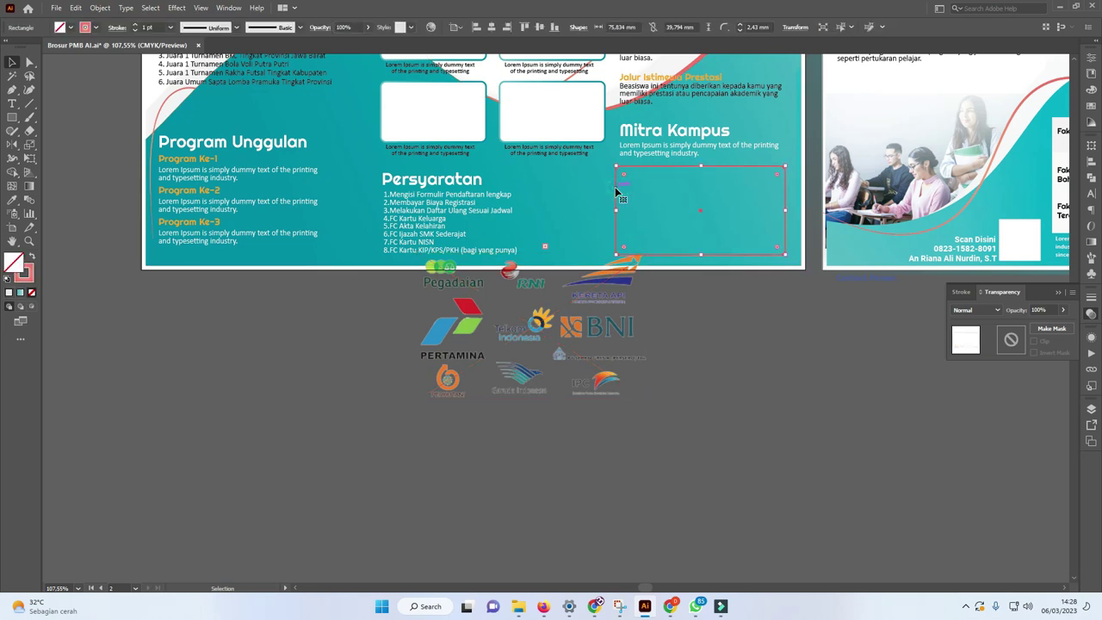
{"action": "key", "text": "shift+m"}
{"action": "left_click", "coordinate": [630, 192]}
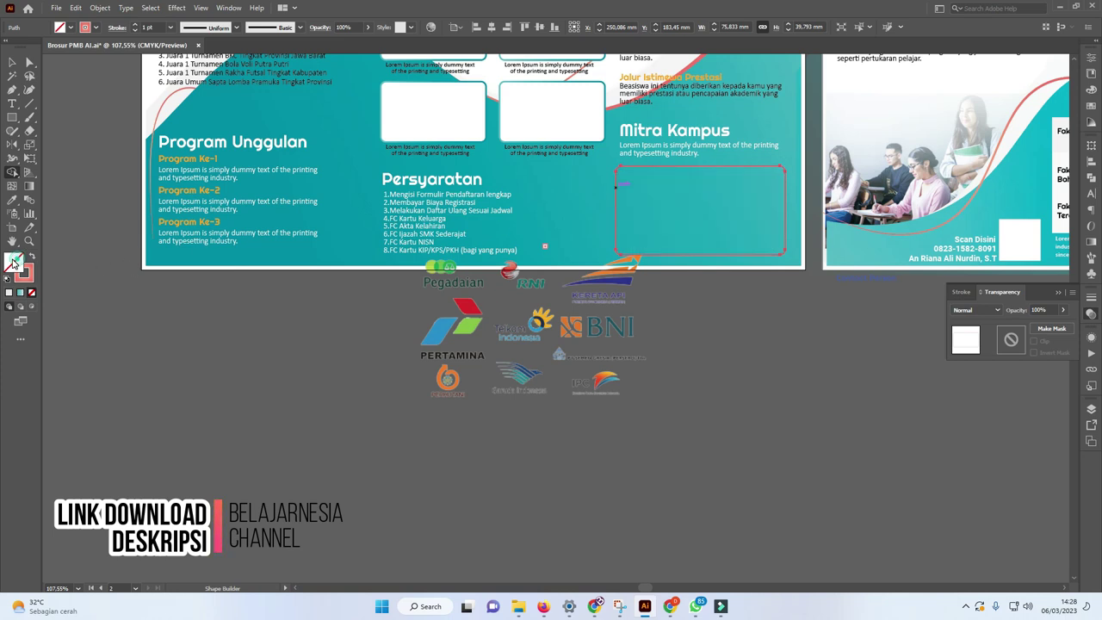
{"action": "double_click", "coordinate": [13, 261]}
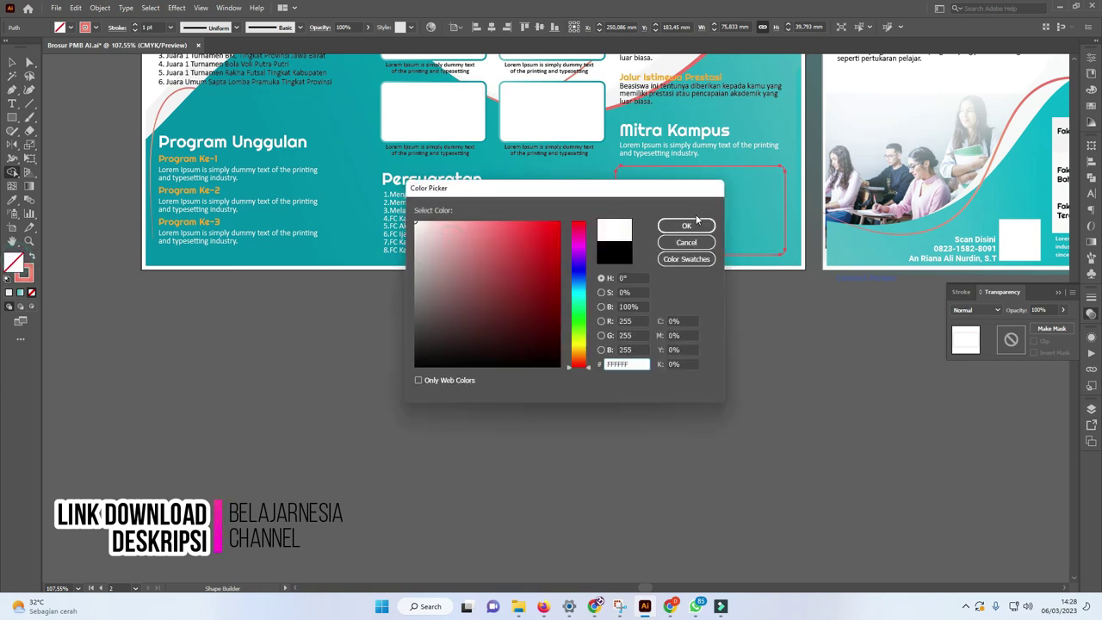
{"action": "left_click", "coordinate": [694, 224]}
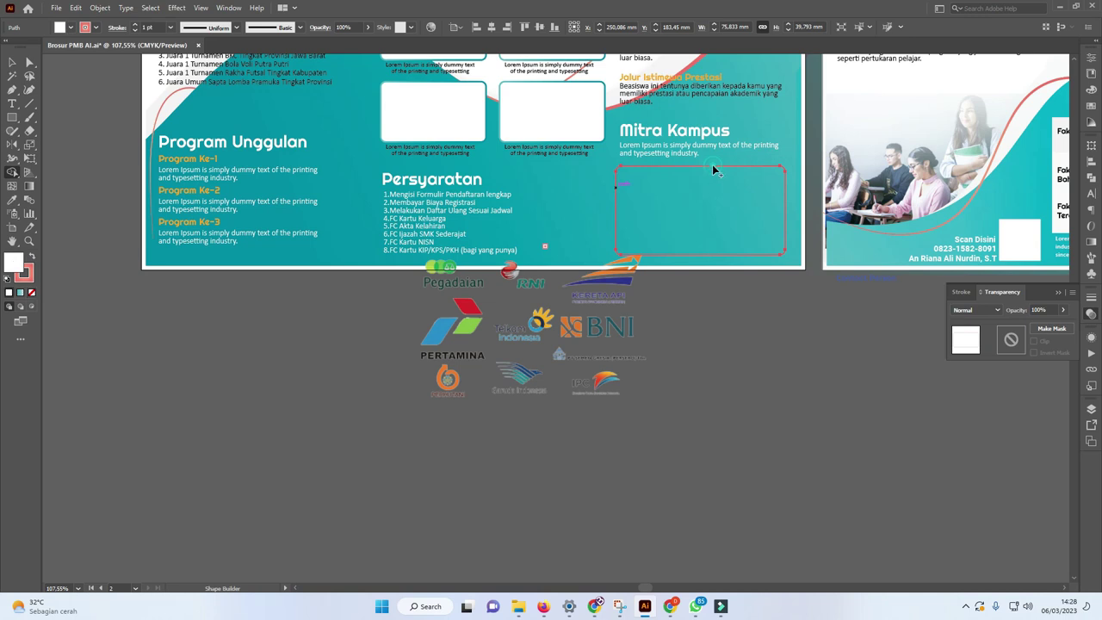
{"action": "left_click", "coordinate": [714, 173]}
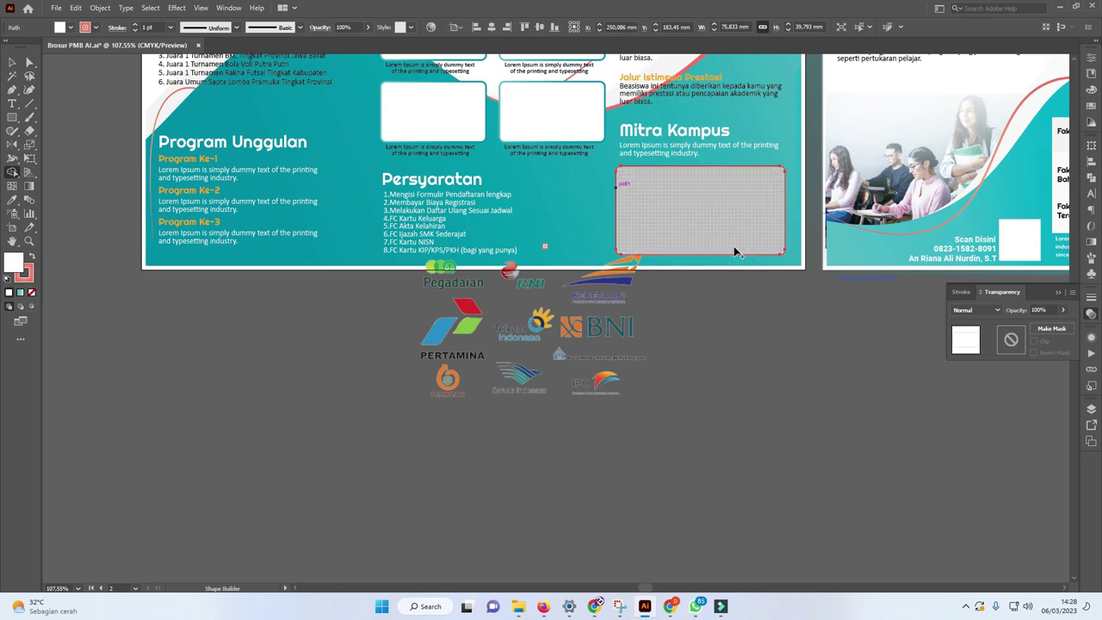
Step: Move the partner logos into the white Mitra Kampus box, then zoom out to both pages
{"action": "key", "text": "v"}
{"action": "mouse_move", "coordinate": [650, 254]}
{"action": "left_mouse_down"}
{"action": "mouse_move", "coordinate": [796, 182]}
{"action": "mouse_move", "coordinate": [682, 254]}
{"action": "mouse_move", "coordinate": [753, 188]}
{"action": "left_mouse_up"}
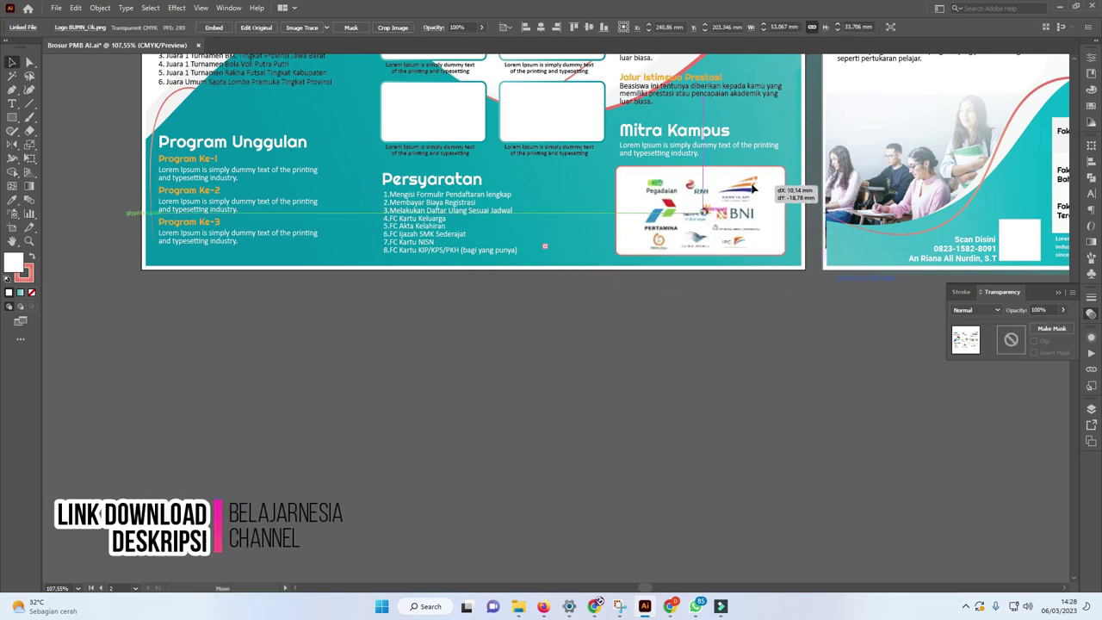
{"action": "left_click", "coordinate": [762, 301]}
{"action": "key", "text": "z"}
{"action": "left_click", "coordinate": [691, 243], "text": "alt"}
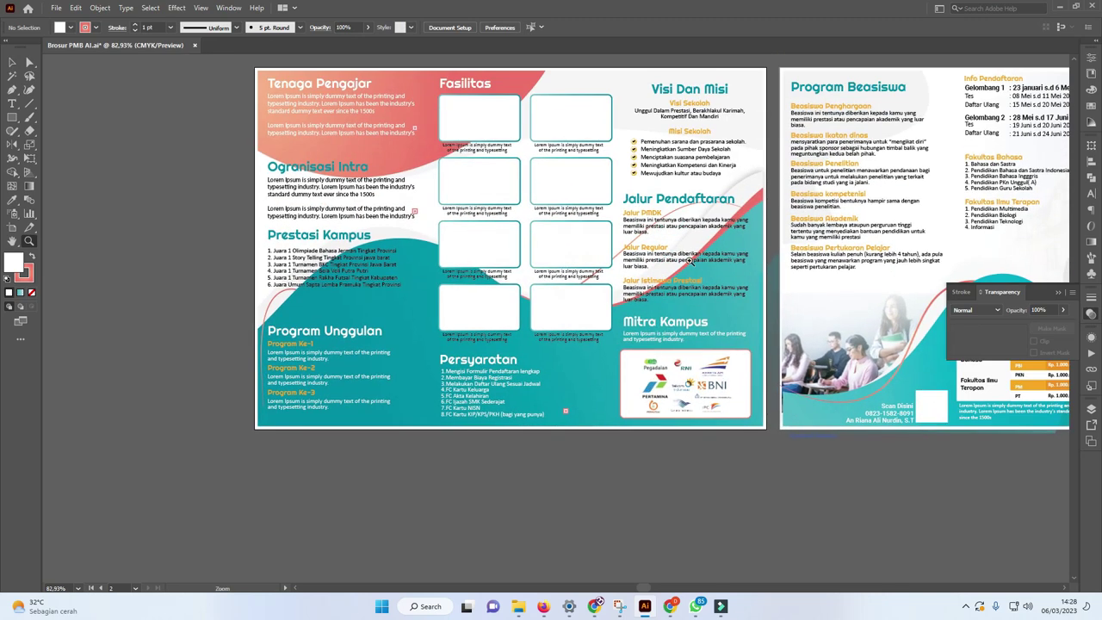
{"action": "left_click", "coordinate": [672, 250], "text": "alt"}
{"action": "left_click_drag", "start_coordinate": [650, 209], "coordinate": [641, 256]}
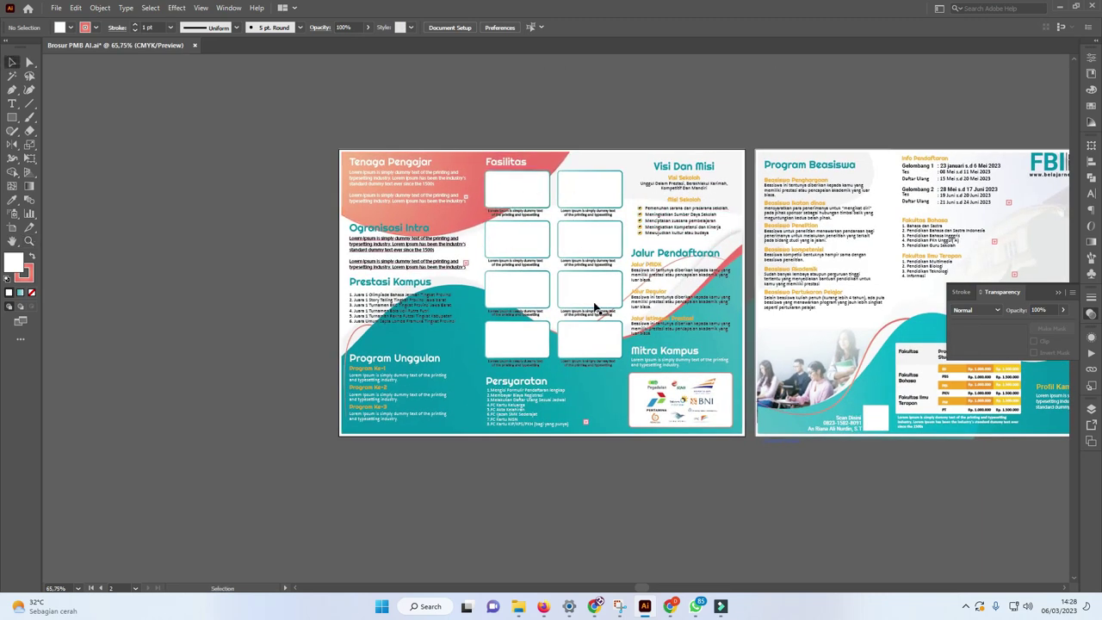
Step: Drag the ivan-aleksic empty-classroom JPG from Promosi Sekolah Pack 4 onto the Illustrator canvas
{"action": "left_click", "coordinate": [519, 607]}
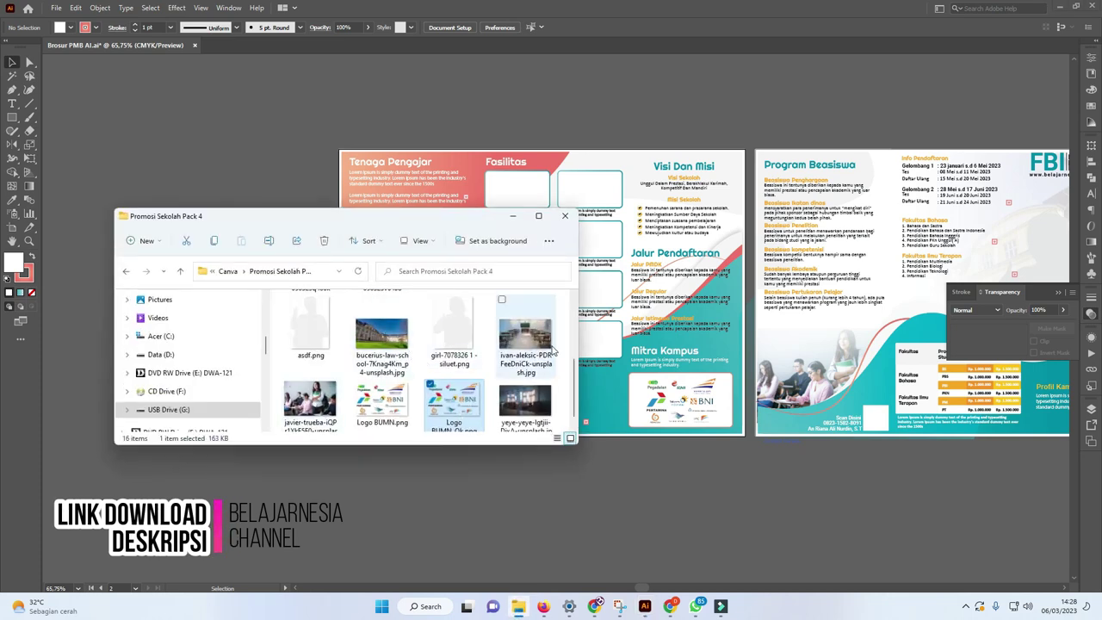
{"action": "scroll", "coordinate": [576, 349], "scroll_direction": "up", "scroll_amount": 2}
{"action": "scroll", "coordinate": [576, 349], "scroll_direction": "down", "scroll_amount": 2}
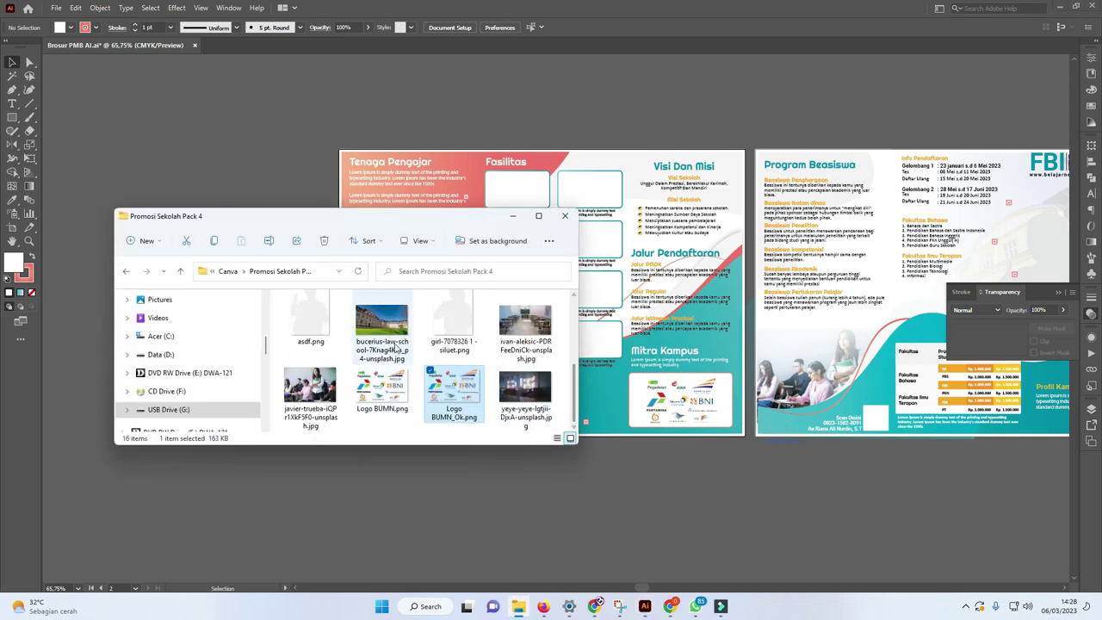
{"action": "mouse_move", "coordinate": [525, 327]}
{"action": "left_mouse_down"}
{"action": "mouse_move", "coordinate": [618, 472]}
{"action": "mouse_move", "coordinate": [617, 318]}
{"action": "left_mouse_up"}
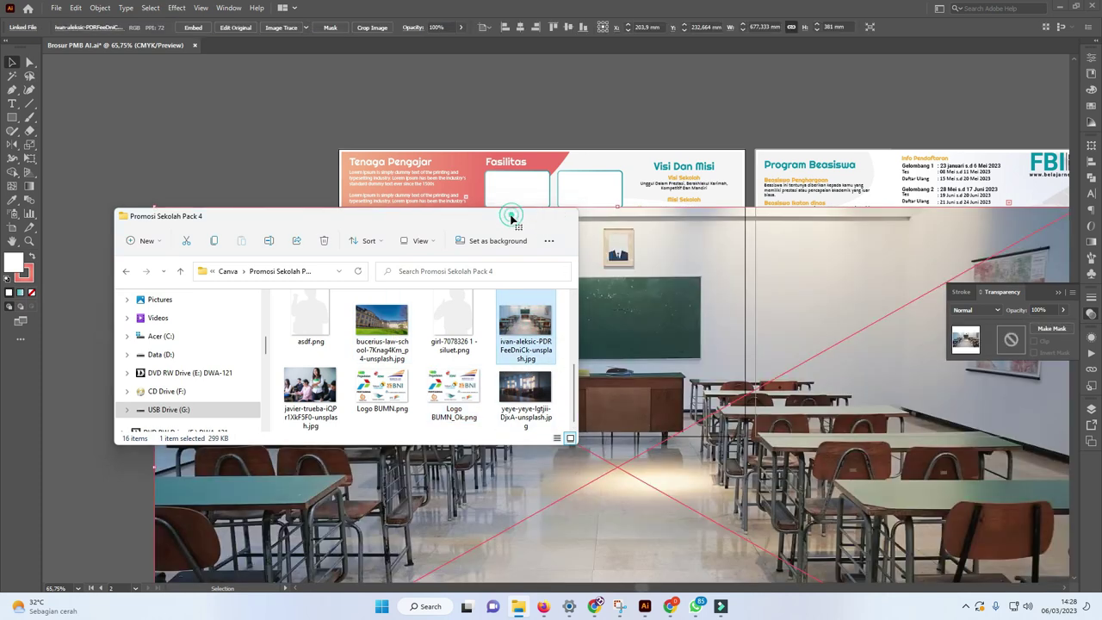
{"action": "left_click", "coordinate": [513, 216]}
{"action": "scroll", "coordinate": [641, 220], "scroll_direction": "down", "scroll_amount": 2}
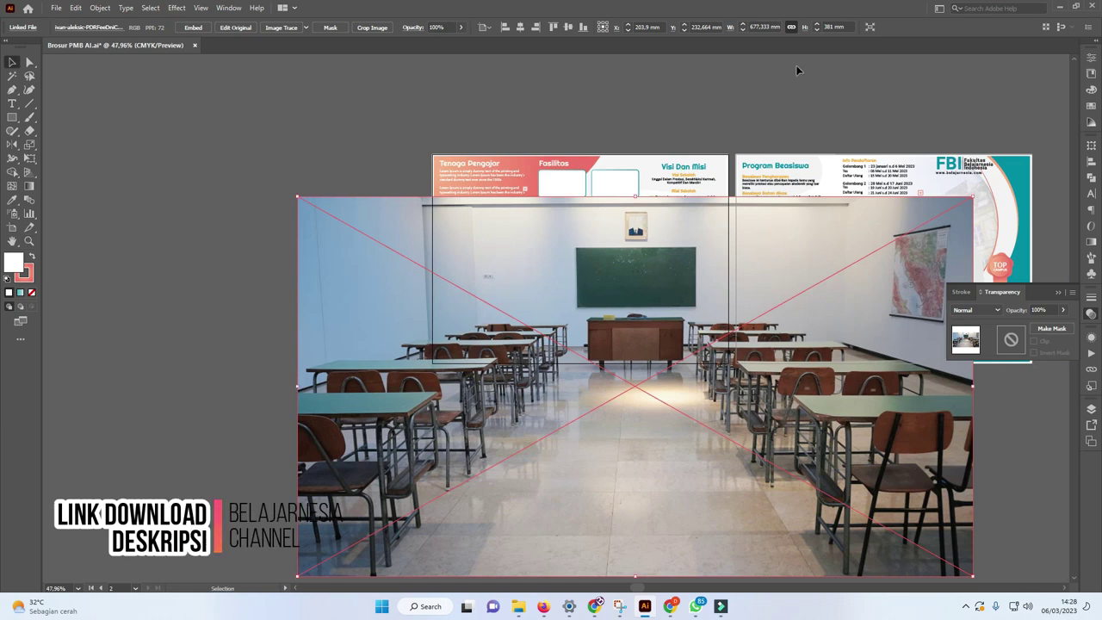
Step: Resize the classroom photo to 50 mm height and park it above the brochure pages
{"action": "double_click", "coordinate": [828, 27]}
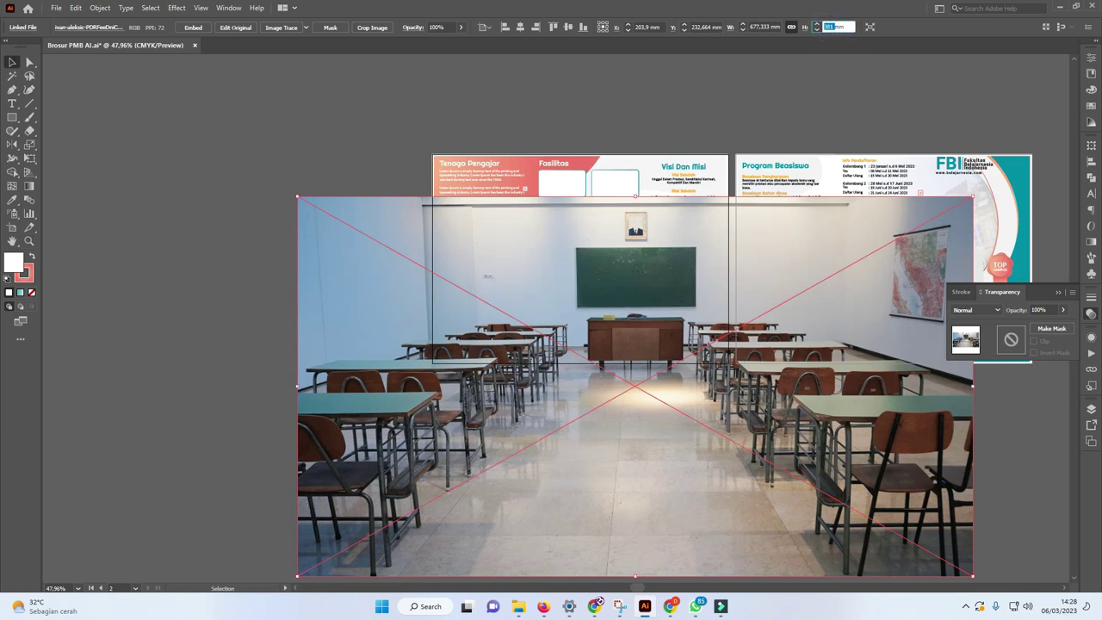
{"action": "type", "text": "50"}
{"action": "key", "text": "Return"}
{"action": "left_click_drag", "start_coordinate": [652, 385], "coordinate": [640, 131]}
{"action": "scroll", "coordinate": [700, 179], "scroll_direction": "up", "scroll_amount": 5}
Step: Place a shrunken copy over the first Fasilitas frame and bring the frame to front
{"action": "mouse_move", "coordinate": [700, 179]}
{"action": "left_mouse_down"}
{"action": "mouse_move", "coordinate": [805, 140]}
{"action": "mouse_move", "coordinate": [693, 196]}
{"action": "mouse_move", "coordinate": [482, 215]}
{"action": "left_mouse_up"}
{"action": "left_click_drag", "start_coordinate": [516, 258], "coordinate": [635, 235]}
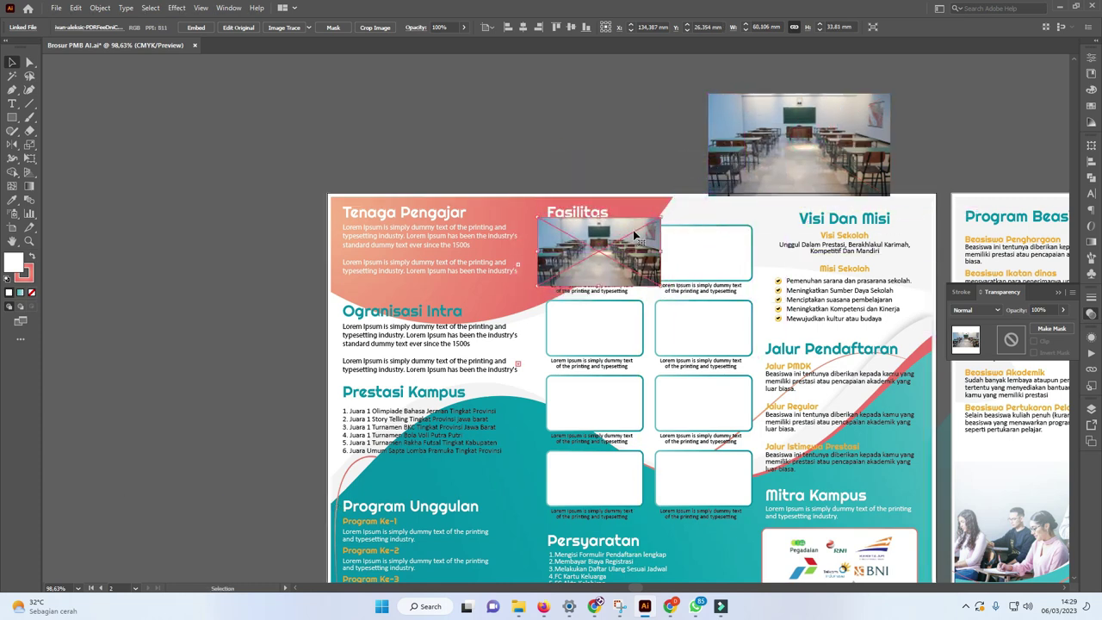
{"action": "key", "text": "ctrl+z"}
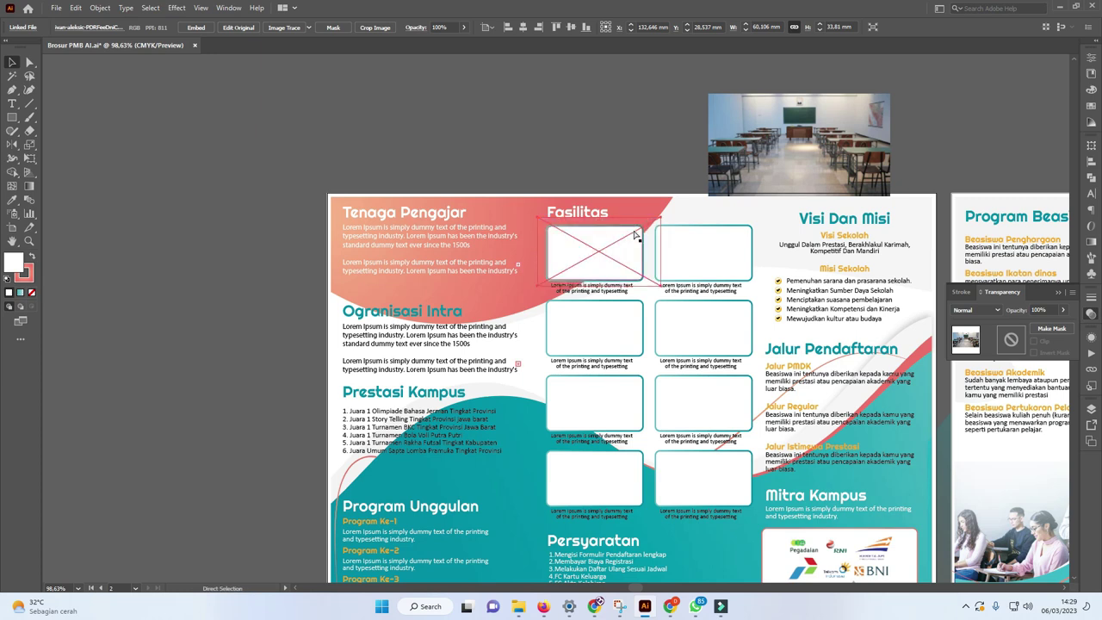
{"action": "key", "text": "ctrl+z"}
{"action": "key", "text": "ctrl+z"}
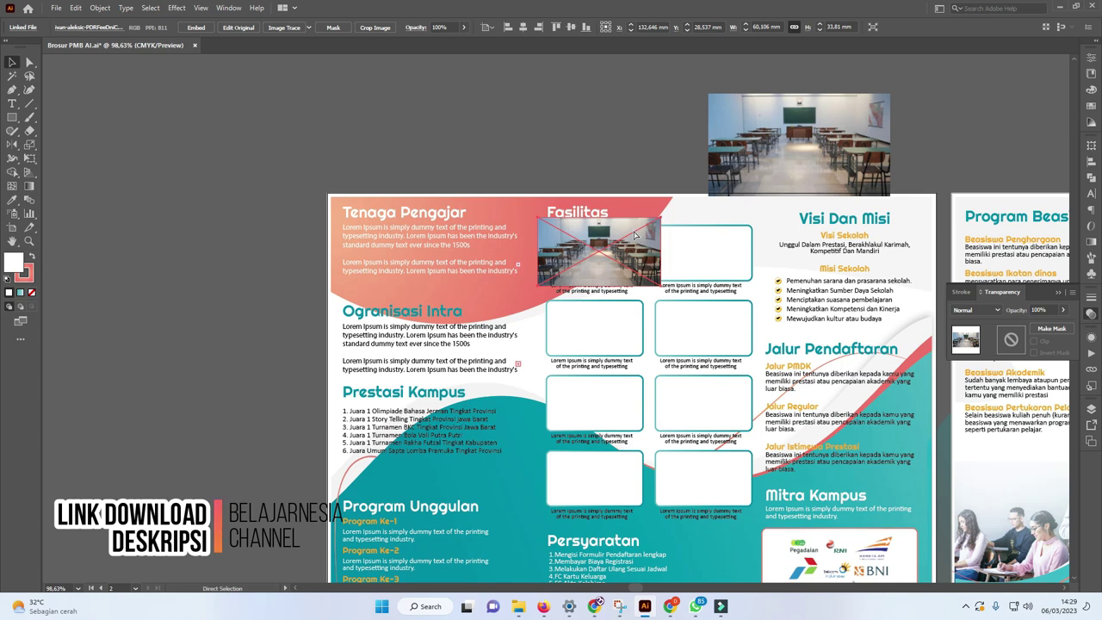
{"action": "left_click", "coordinate": [626, 250]}
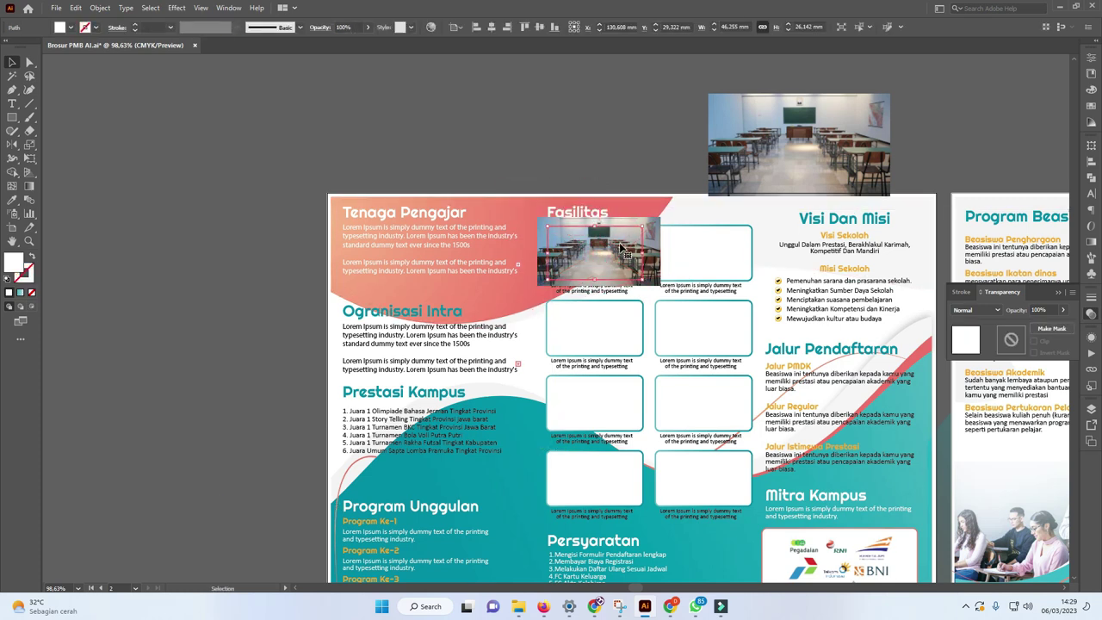
{"action": "key", "text": "ctrl+shift+bracketright"}
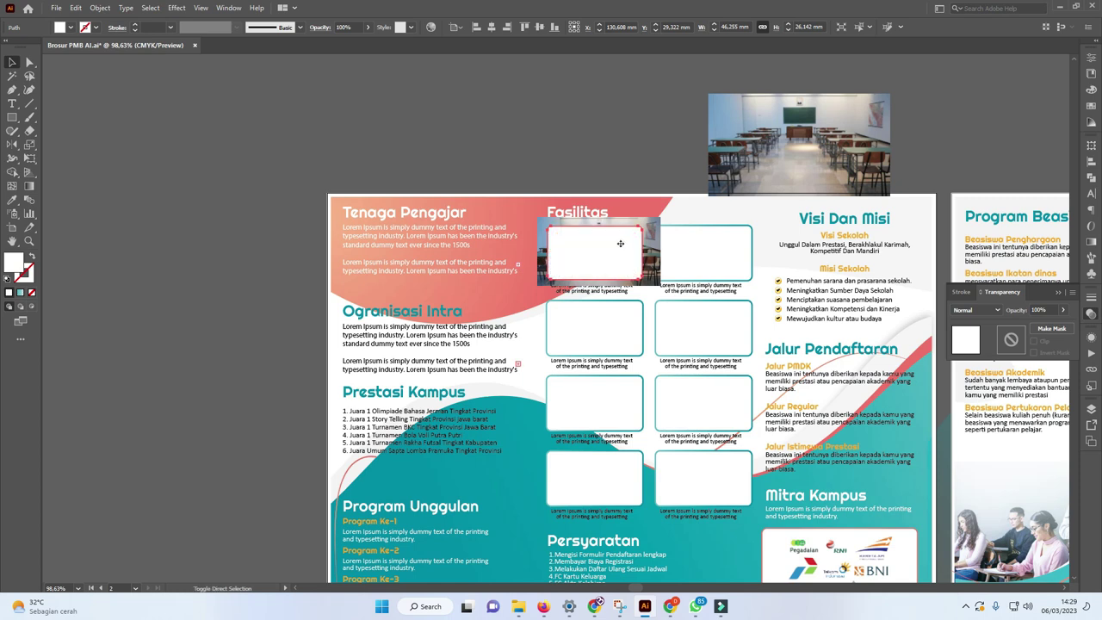
Step: Clip the photo copy inside the rounded Fasilitas frame with Make Clipping Mask
{"action": "key", "text": "ctrl+7"}
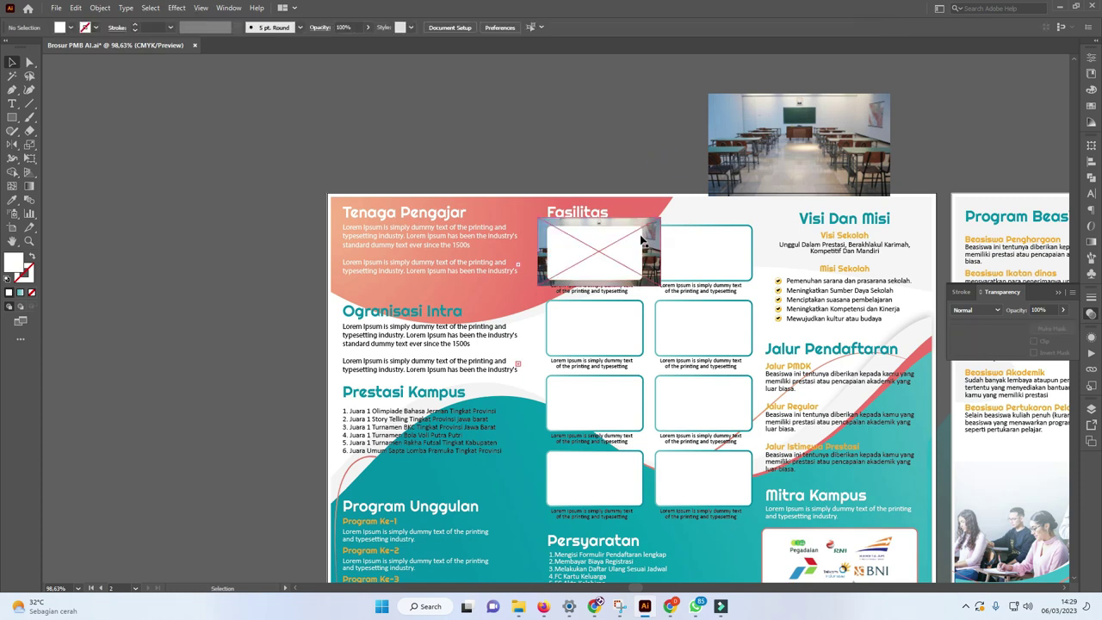
{"action": "mouse_move", "coordinate": [653, 233]}
{"action": "left_mouse_down"}
{"action": "mouse_move", "coordinate": [673, 124]}
{"action": "mouse_move", "coordinate": [613, 246]}
{"action": "left_mouse_up"}
{"action": "right_click", "coordinate": [612, 246]}
{"action": "left_click", "coordinate": [663, 348]}
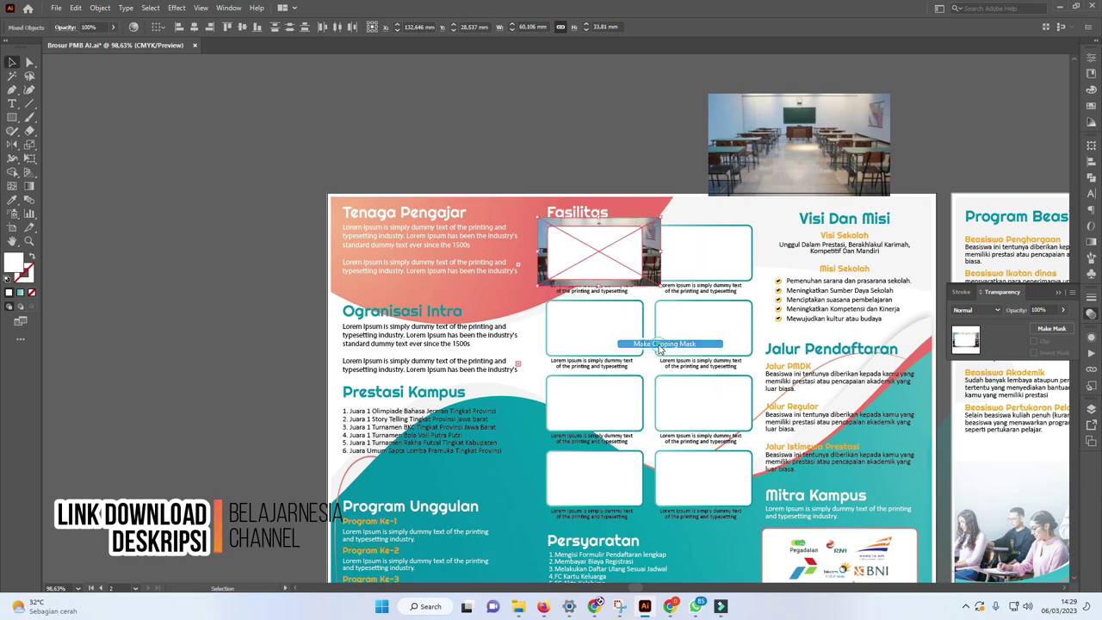
{"action": "left_click", "coordinate": [630, 159]}
{"action": "key", "text": "z"}
{"action": "left_click", "coordinate": [494, 207], "text": "alt"}
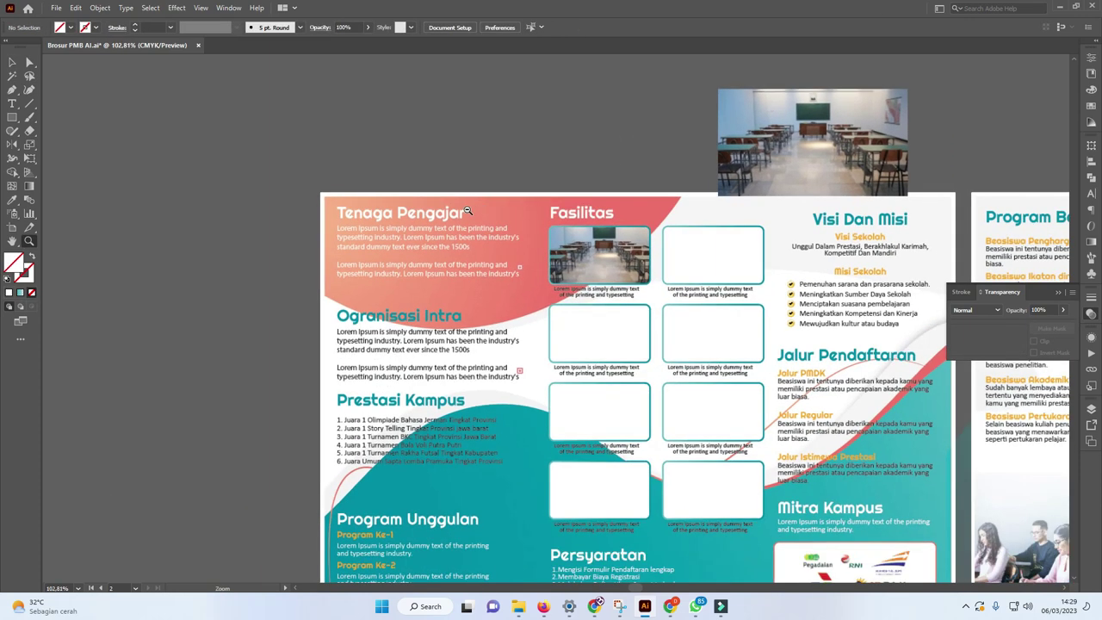
Step: Move the spare classroom photo onto the pink header shape and enlarge it to cover it
{"action": "key", "text": "v"}
{"action": "left_click", "coordinate": [654, 185]}
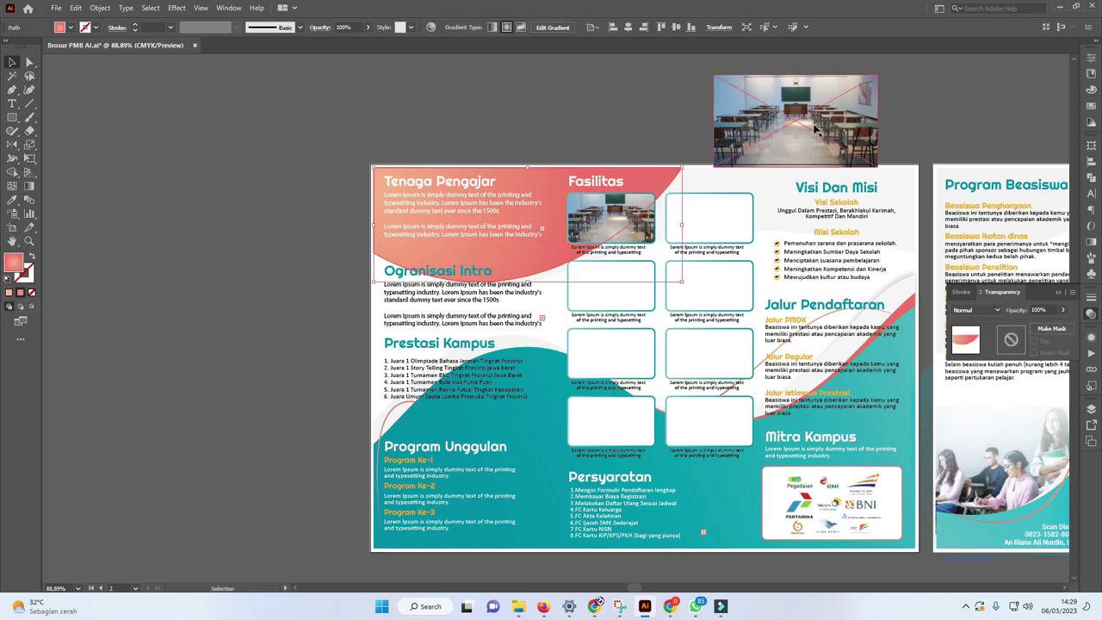
{"action": "key", "text": "a"}
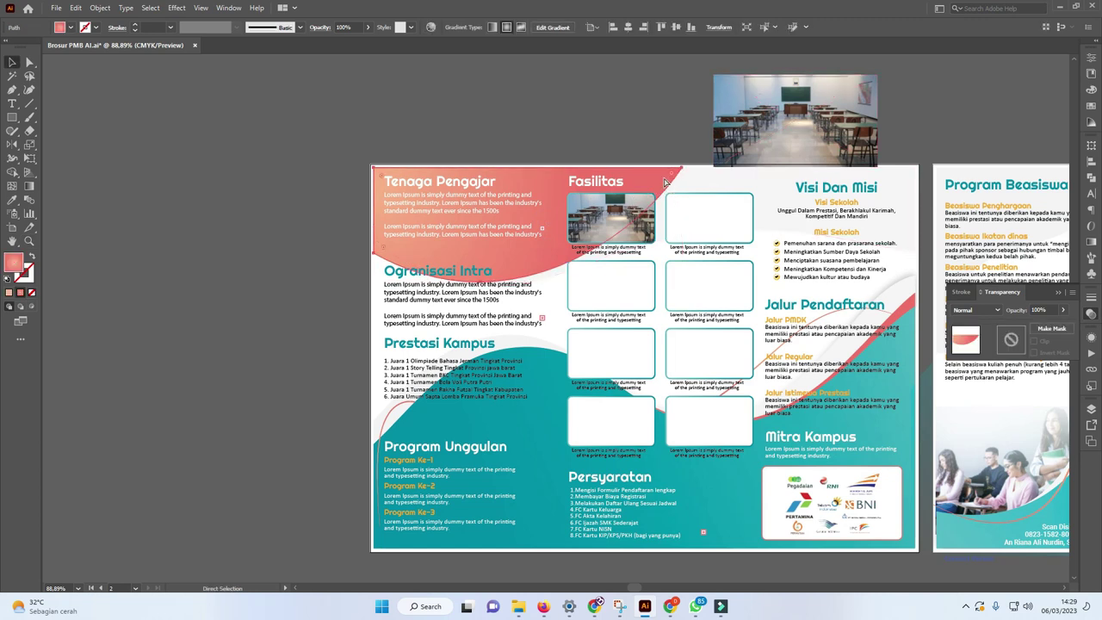
{"action": "key", "text": "v"}
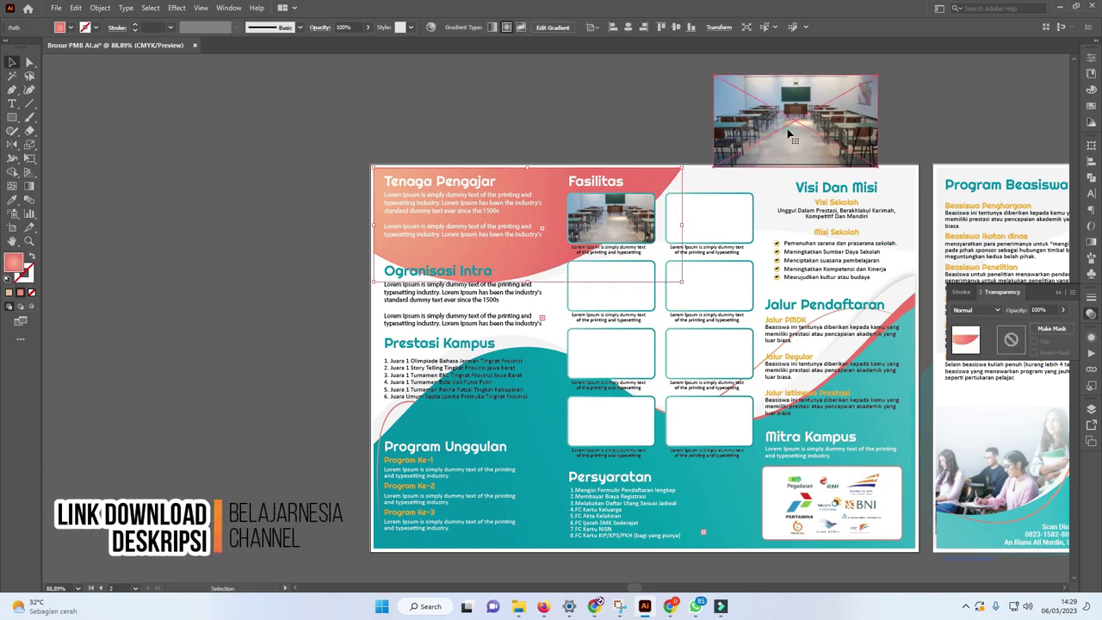
{"action": "left_click", "coordinate": [785, 136]}
{"action": "left_click_drag", "start_coordinate": [786, 136], "coordinate": [468, 208]}
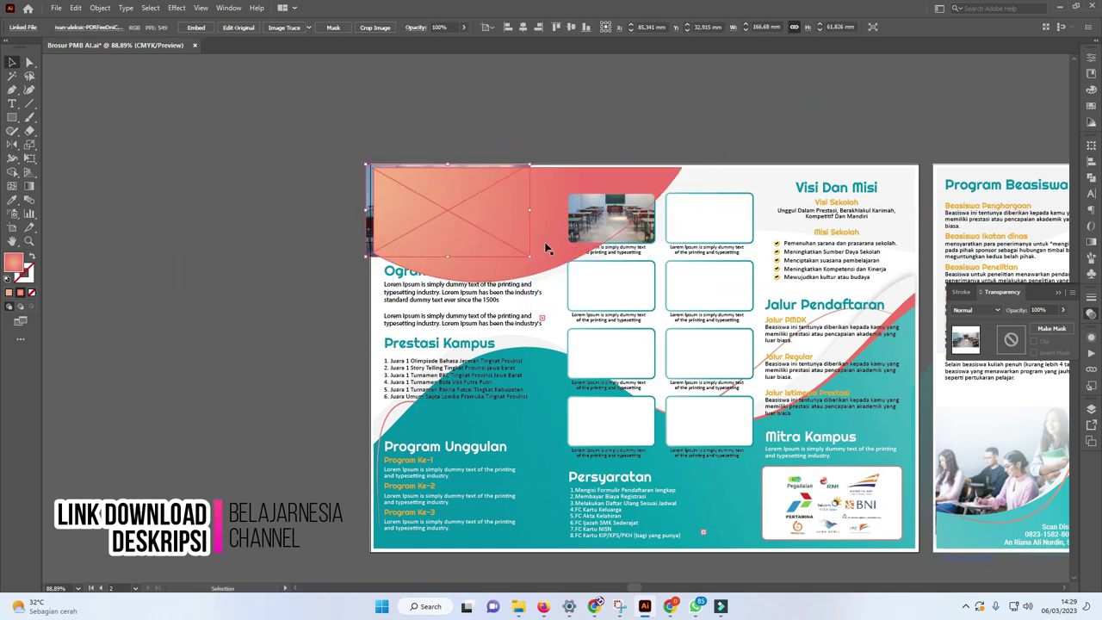
{"action": "mouse_move", "coordinate": [525, 258]}
{"action": "left_mouse_down"}
{"action": "mouse_move", "coordinate": [628, 298]}
{"action": "mouse_move", "coordinate": [687, 345]}
{"action": "left_mouse_up"}
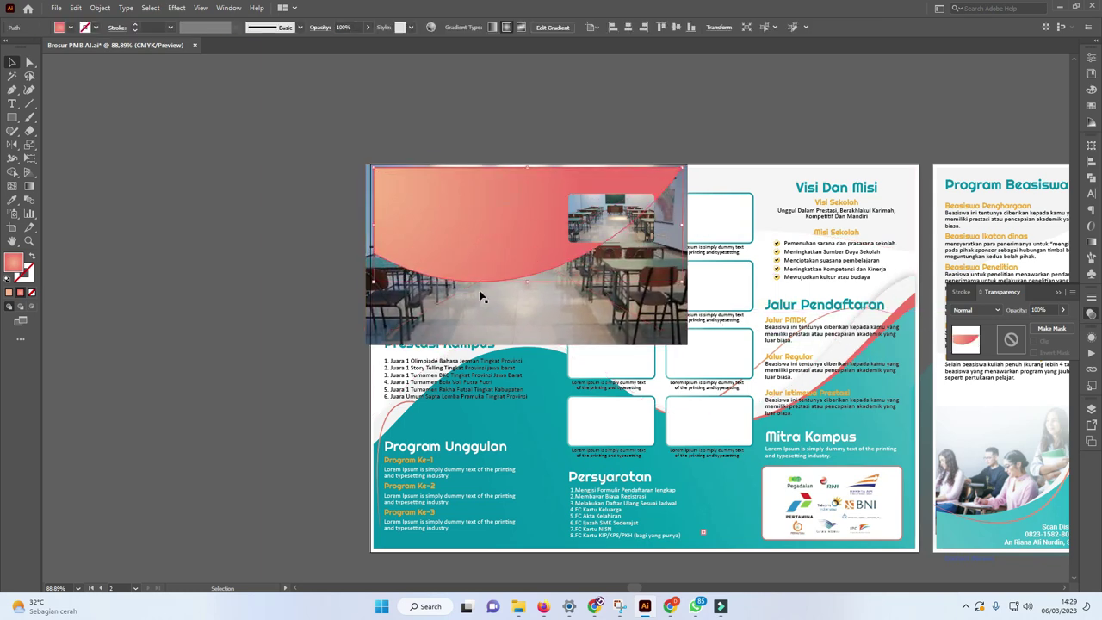
Step: Clip the photo inside the pink top-left wave header shape
{"action": "left_click", "coordinate": [509, 234], "text": "shift"}
{"action": "right_click", "coordinate": [502, 238]}
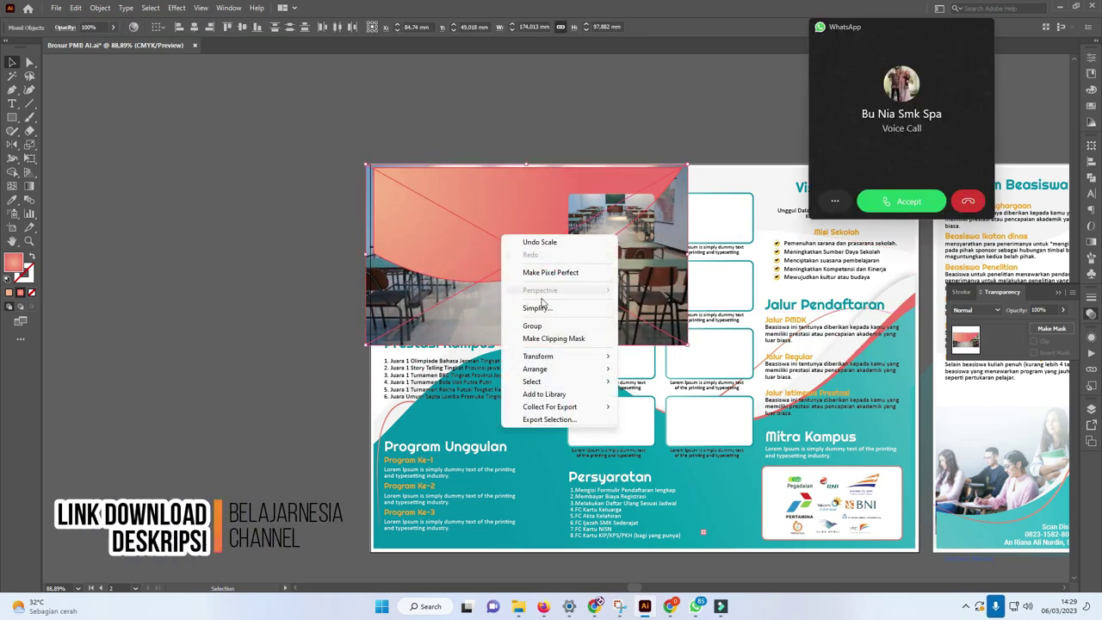
{"action": "left_click", "coordinate": [558, 339]}
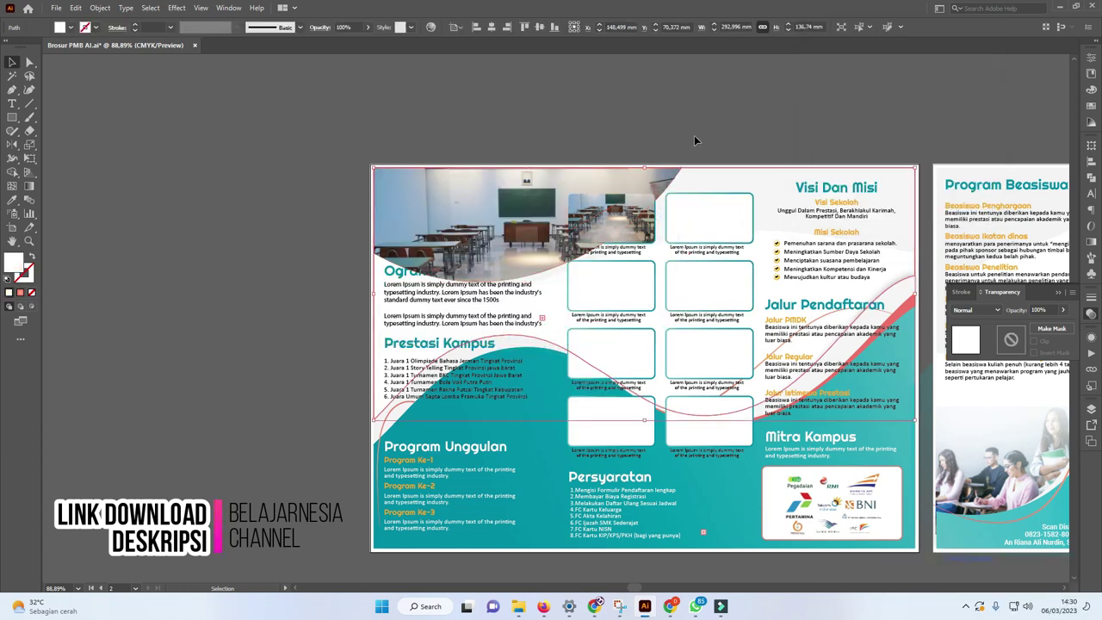
{"action": "left_click", "coordinate": [634, 115]}
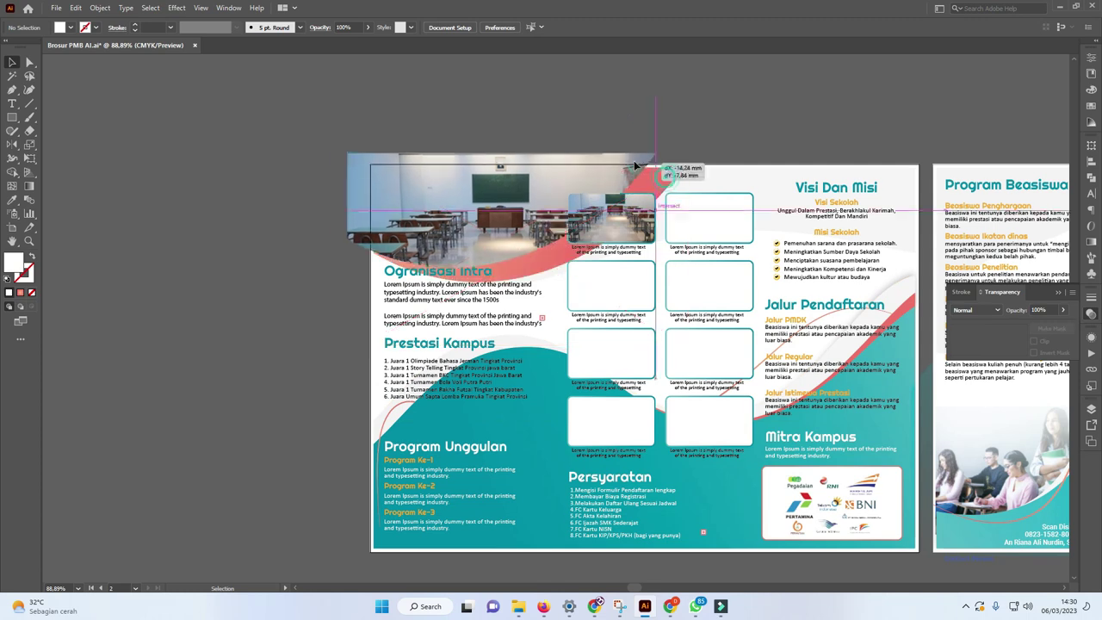
Step: Rearrange the clipped header photo so it sits above the pink background beneath the Tenaga Pengajar text
{"action": "left_click", "coordinate": [634, 167]}
{"action": "key", "text": "ctrl+z"}
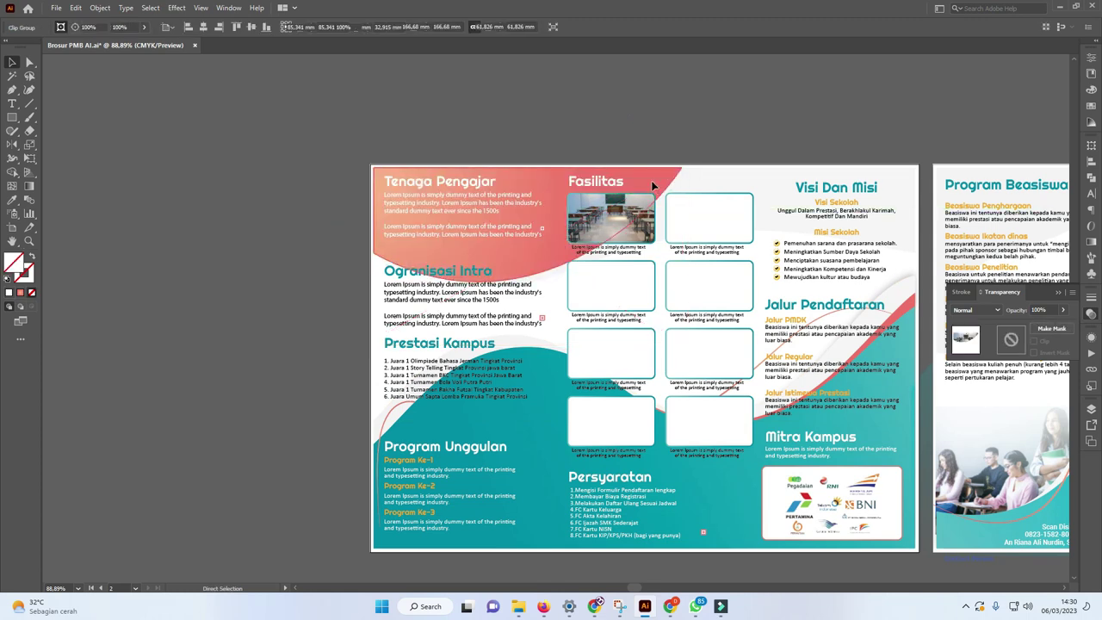
{"action": "key", "text": "ctrl+z"}
{"action": "left_click", "coordinate": [638, 177]}
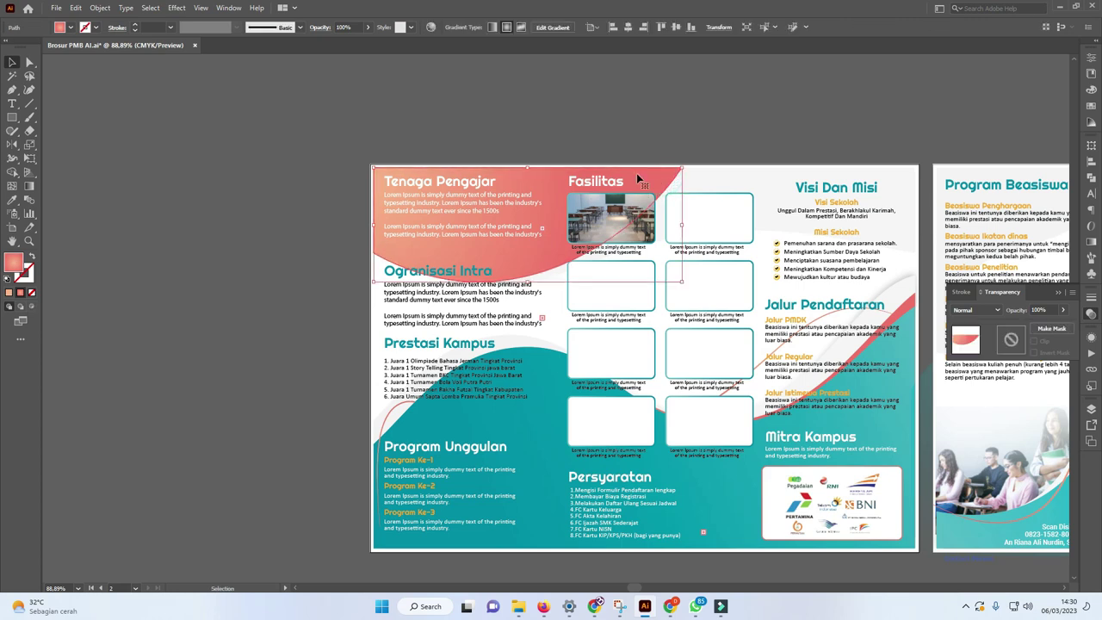
{"action": "key", "text": "a"}
{"action": "key", "text": "ctrl+shift+z"}
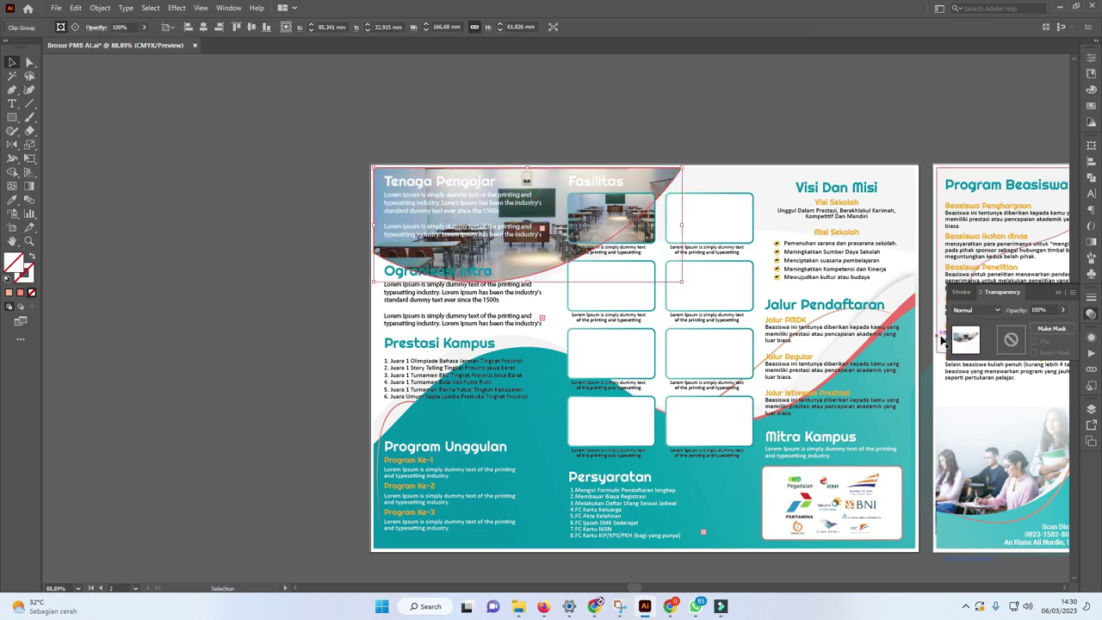
Step: Set the header photo to Multiply blending at a faint 13–17% opacity
{"action": "left_click", "coordinate": [998, 310]}
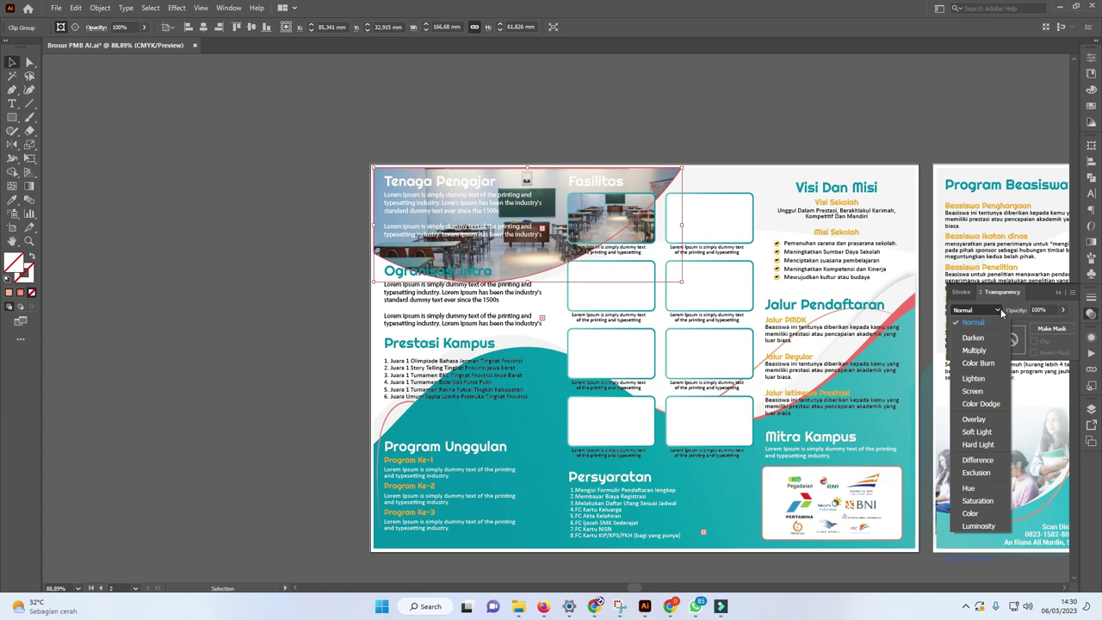
{"action": "left_click", "coordinate": [974, 351]}
{"action": "left_click", "coordinate": [1063, 311]}
{"action": "left_click_drag", "start_coordinate": [1042, 326], "coordinate": [1023, 326]}
{"action": "left_click_drag", "start_coordinate": [1021, 324], "coordinate": [1028, 323]}
{"action": "left_click", "coordinate": [1043, 310]}
{"action": "type", "text": "4"}
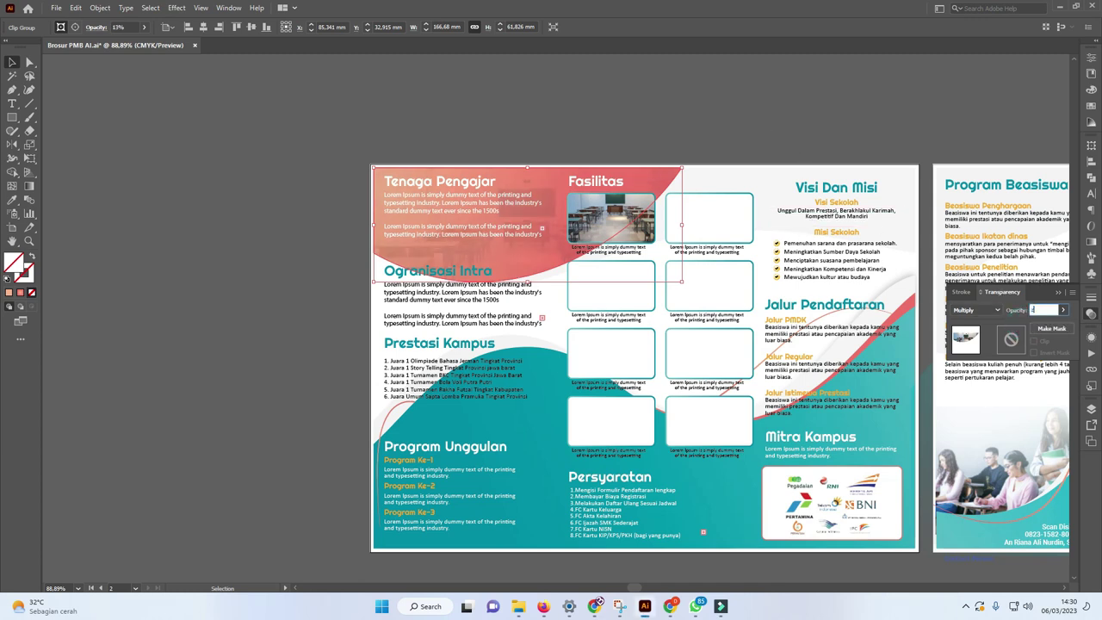
{"action": "left_click", "coordinate": [775, 139]}
{"action": "key", "text": "z"}
{"action": "mouse_move", "coordinate": [775, 139]}
{"action": "left_mouse_down"}
{"action": "mouse_move", "coordinate": [733, 156]}
{"action": "mouse_move", "coordinate": [681, 156]}
{"action": "left_mouse_up"}
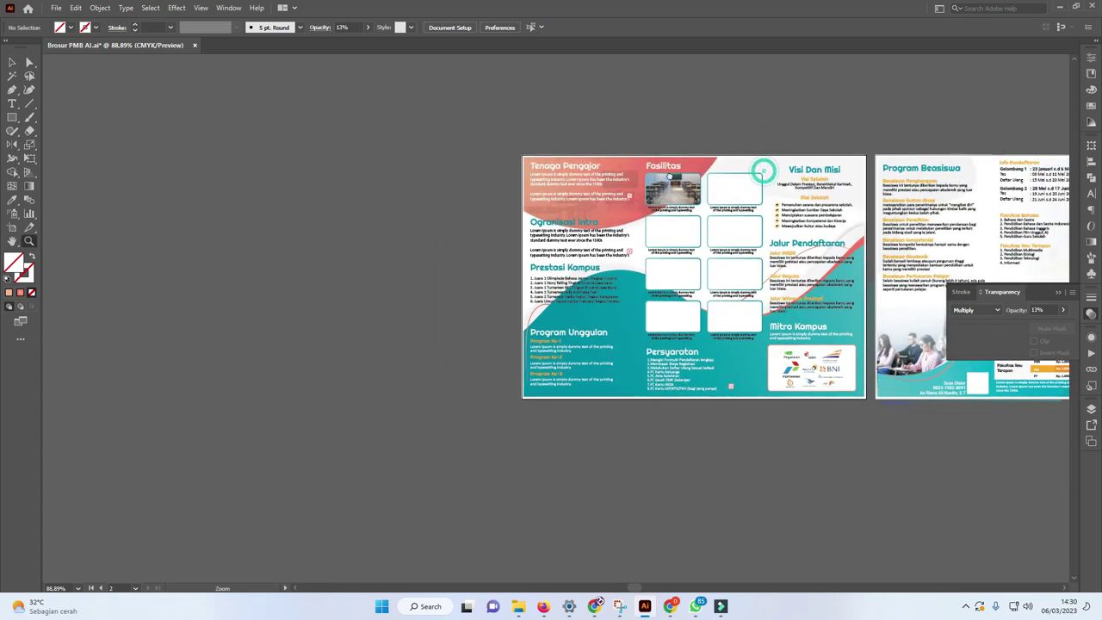
{"action": "scroll", "coordinate": [934, 267], "scroll_direction": "right", "scroll_amount": 5}
{"action": "scroll", "coordinate": [766, 277], "scroll_direction": "right", "scroll_amount": 2}
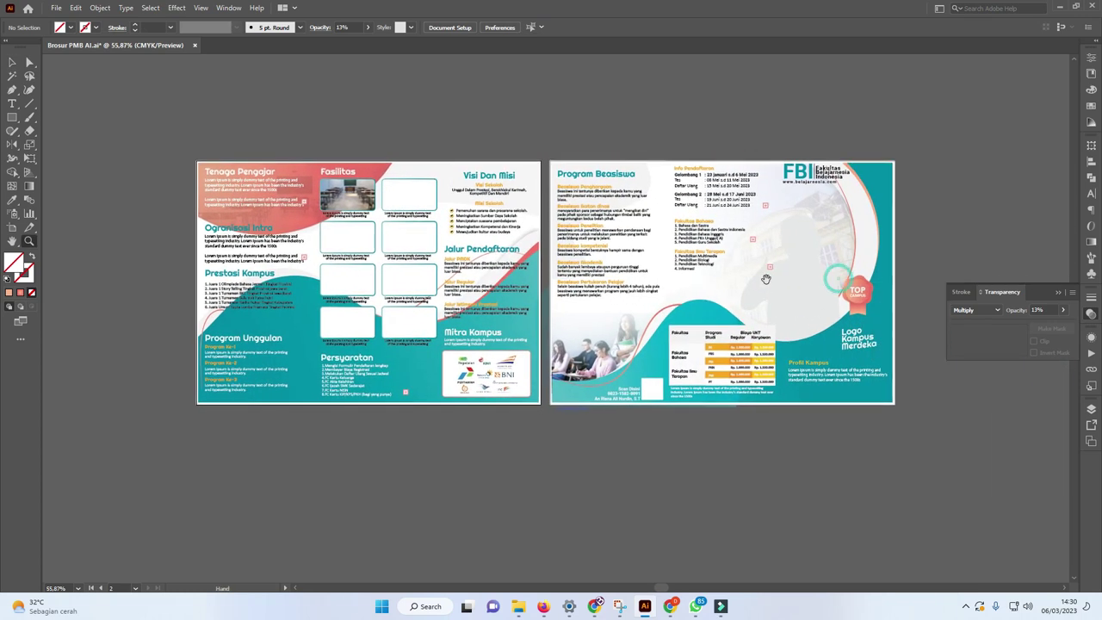